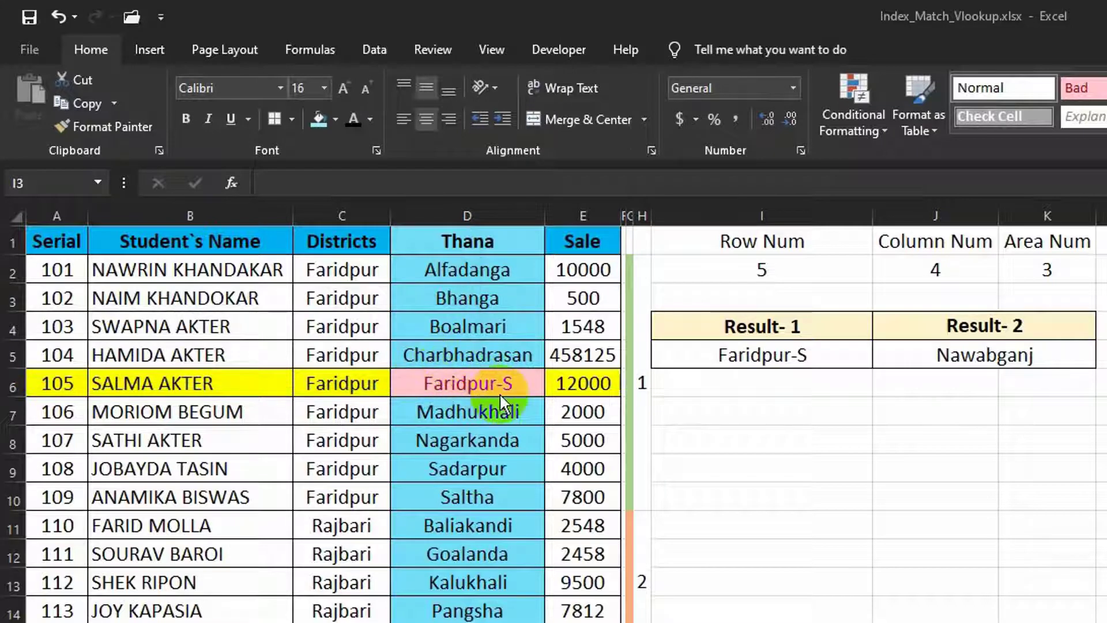
# Set the Row Num in I2 to 10 and the Column Num in J2 to 5
pyautogui.click(765, 267)
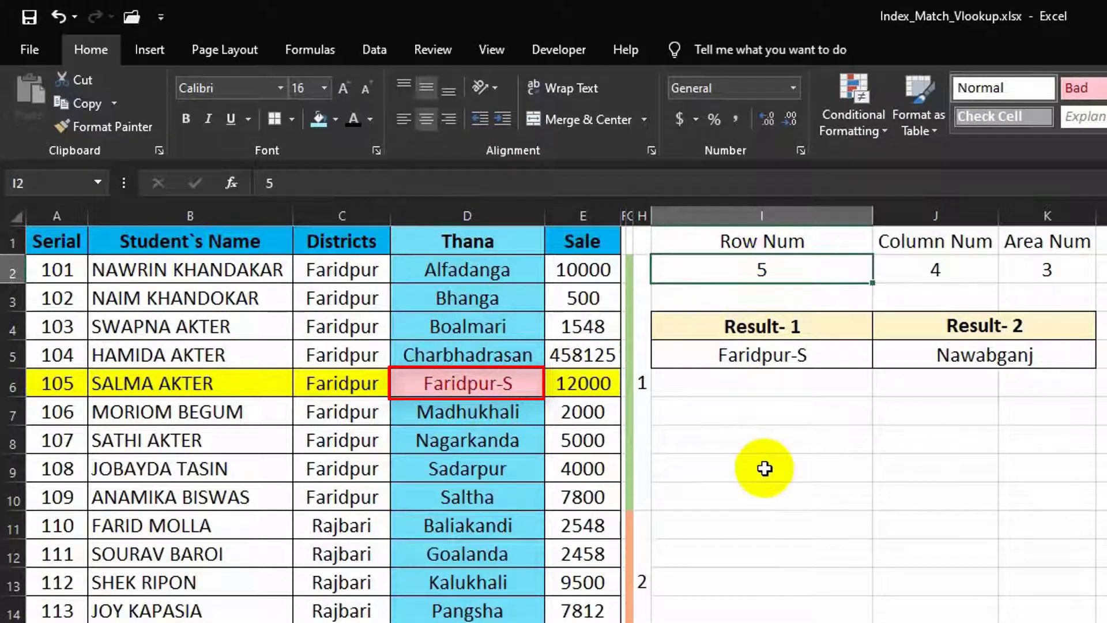
pyautogui.write('10')
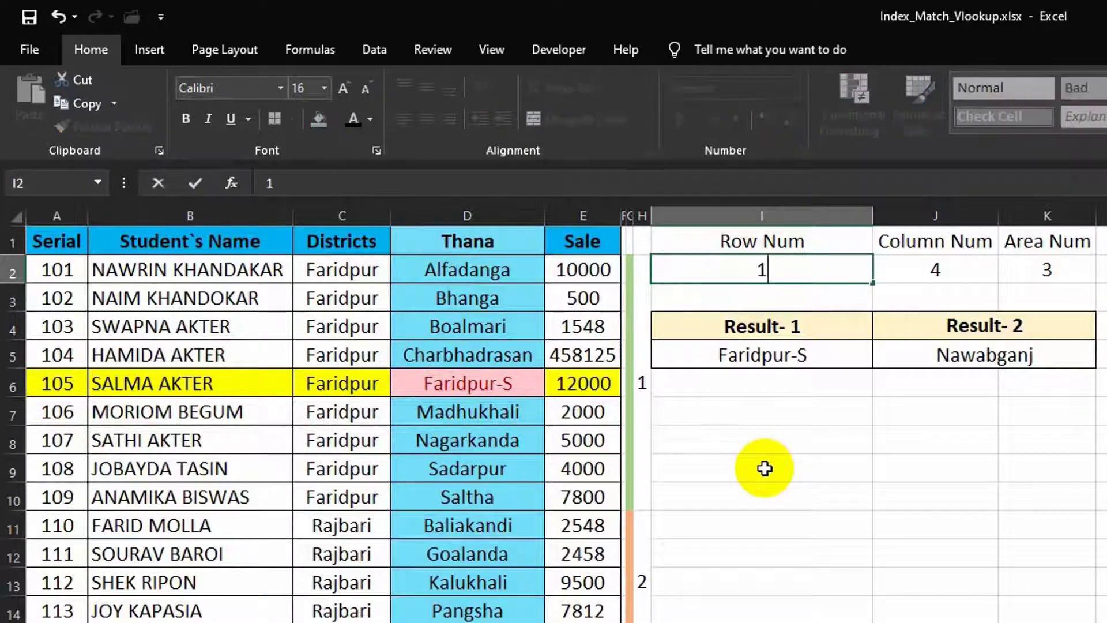
pyautogui.press('Return')
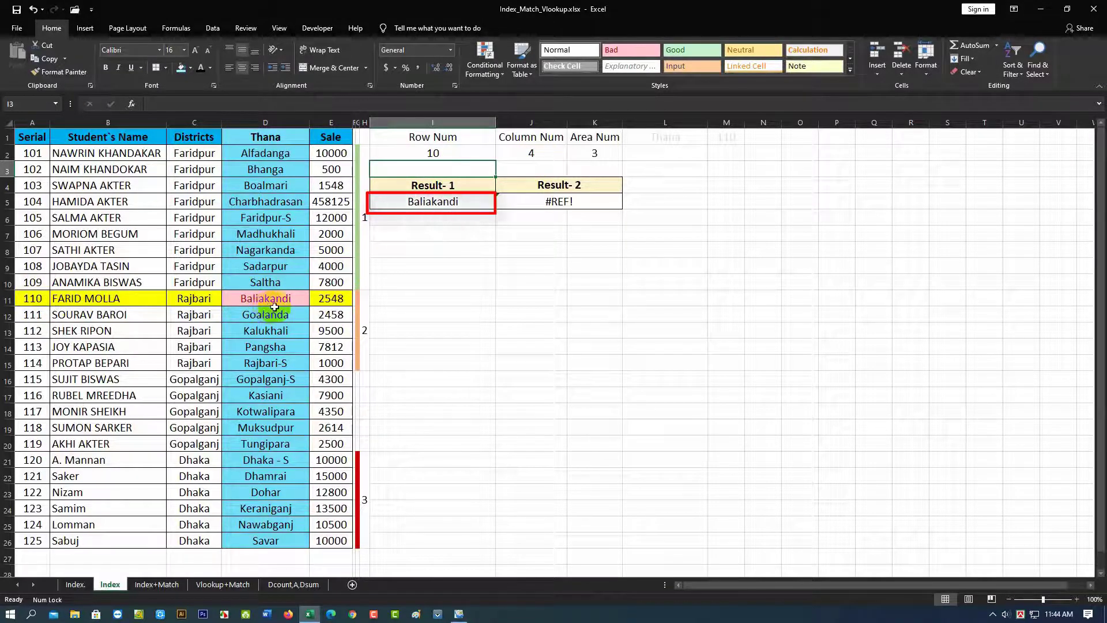
pyautogui.click(541, 152)
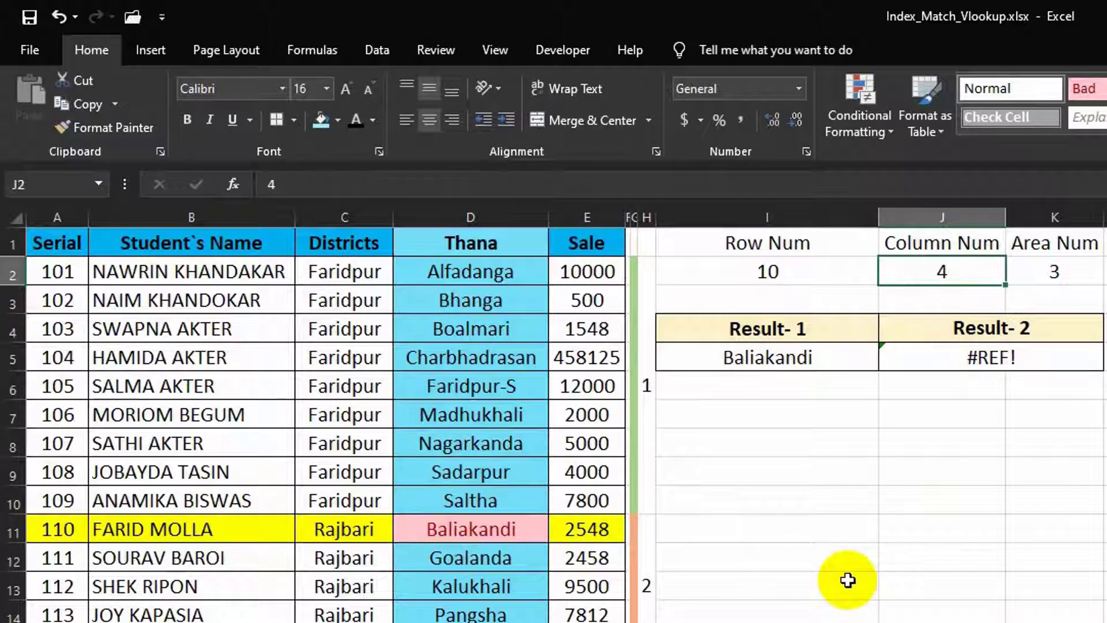
pyautogui.write('5')
pyautogui.press('Return')
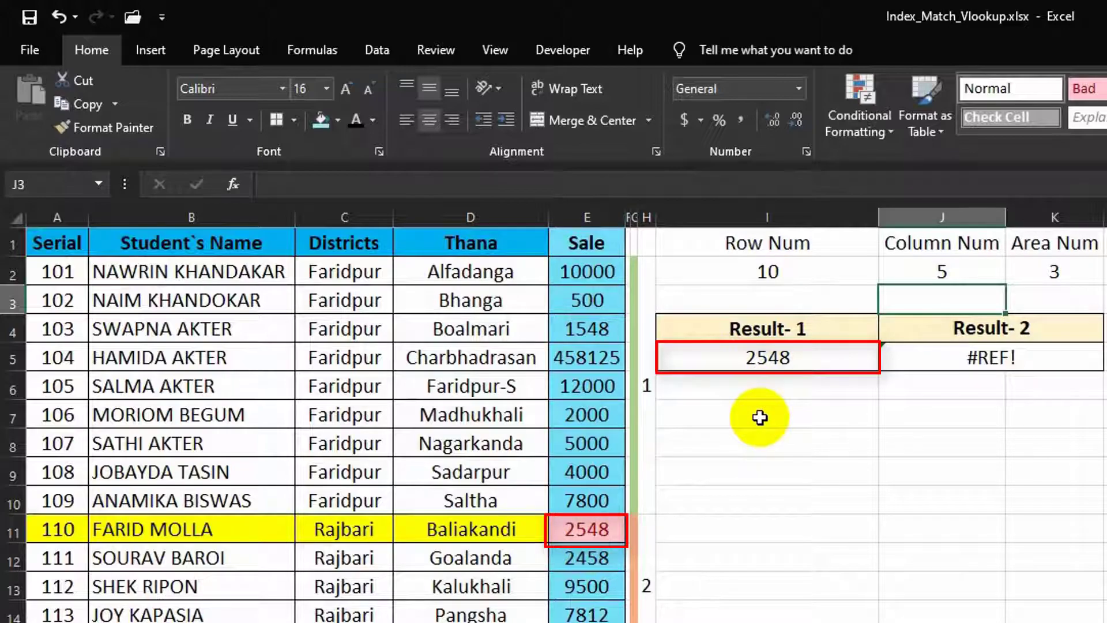
# Change the Column Num in J2 to 2
pyautogui.click(947, 272)
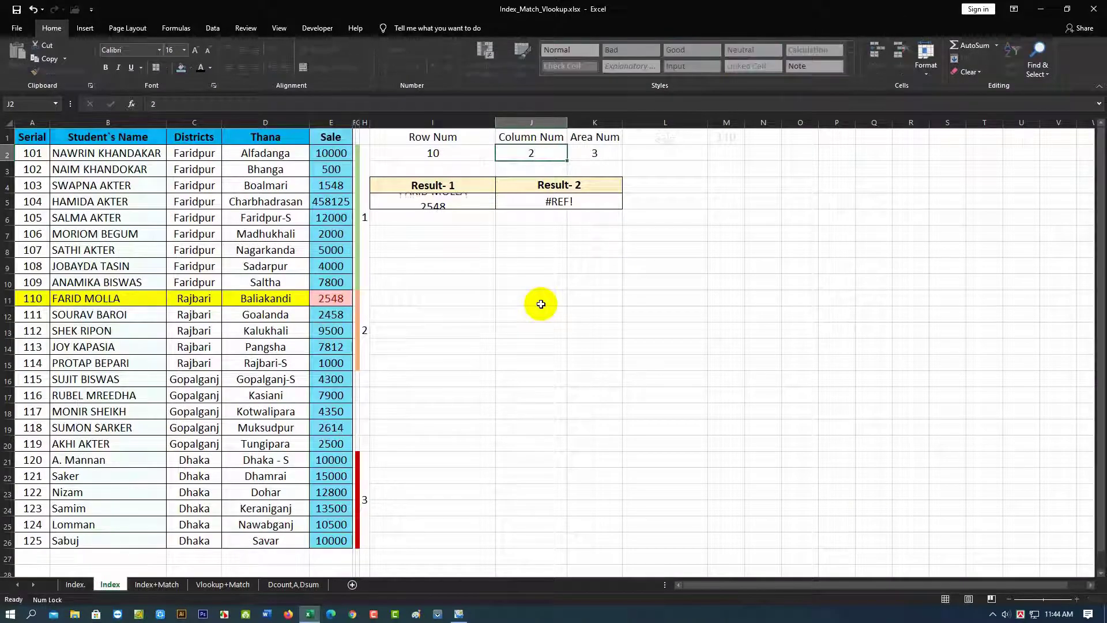
pyautogui.press('Return')
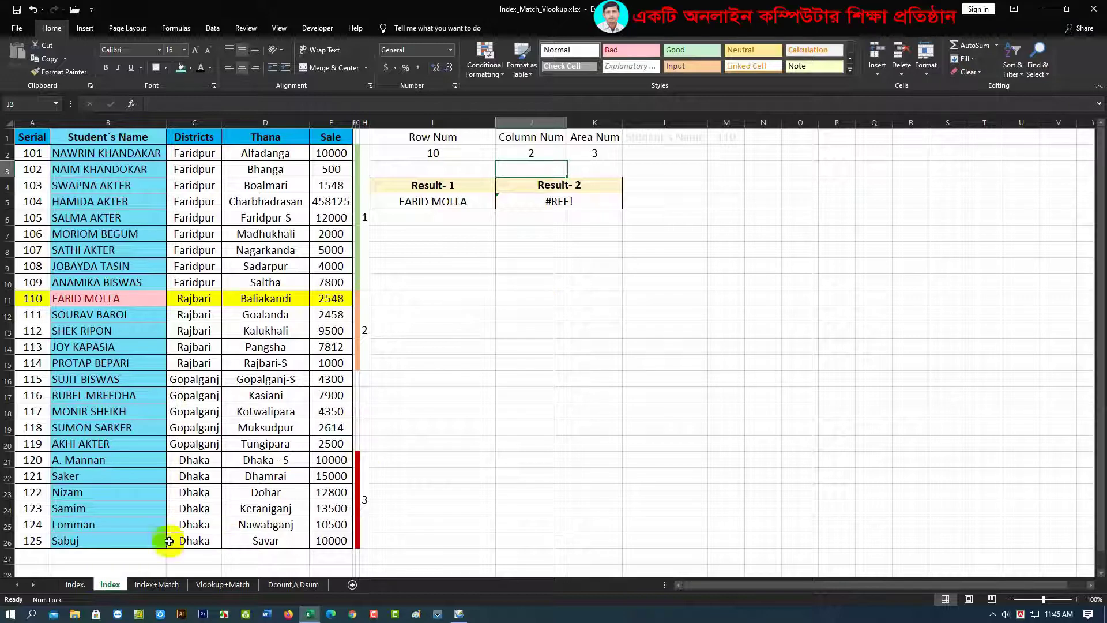
# On the "Index." sheet, enter =INDEX(A2:E21,5,3) in cell M6 to return the fifth record's father's name
pyautogui.click(73, 584)
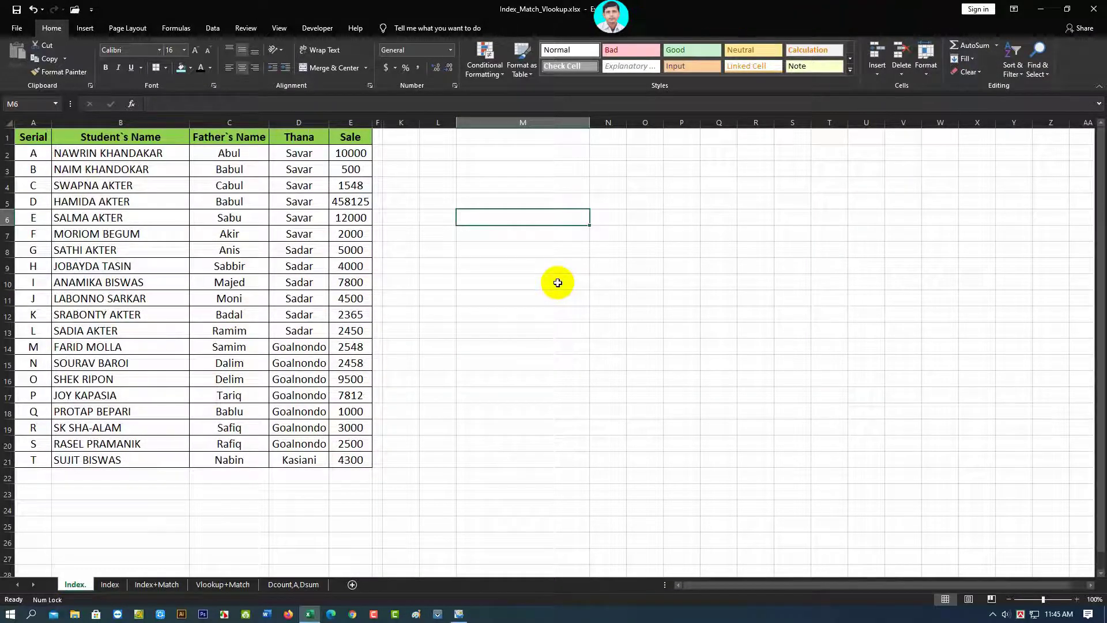
pyautogui.write('=')
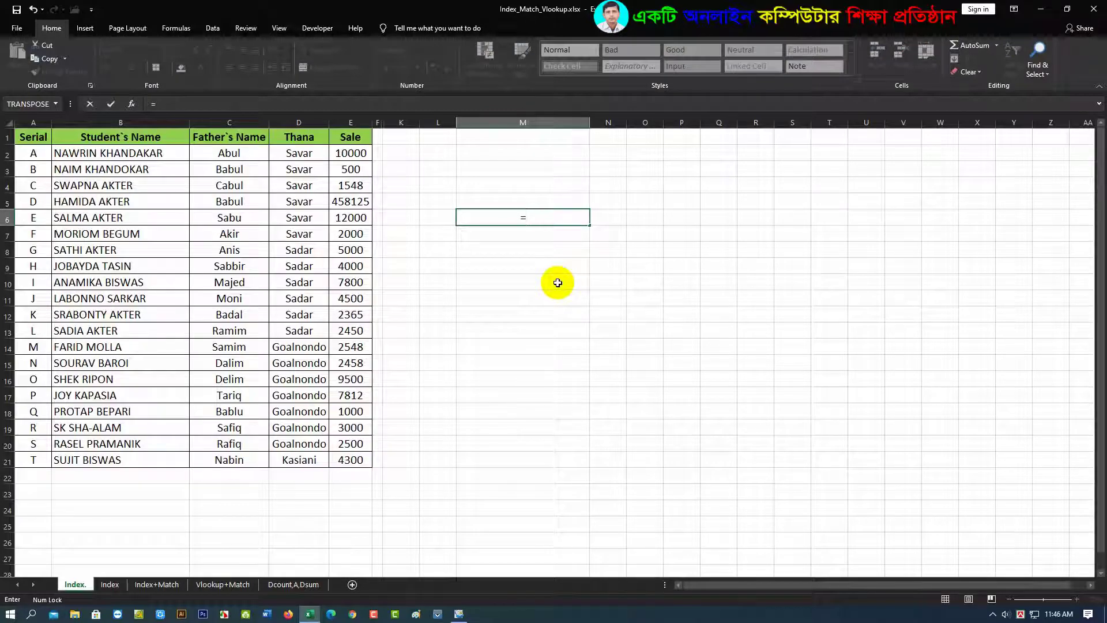
pyautogui.write('iNDEX(')
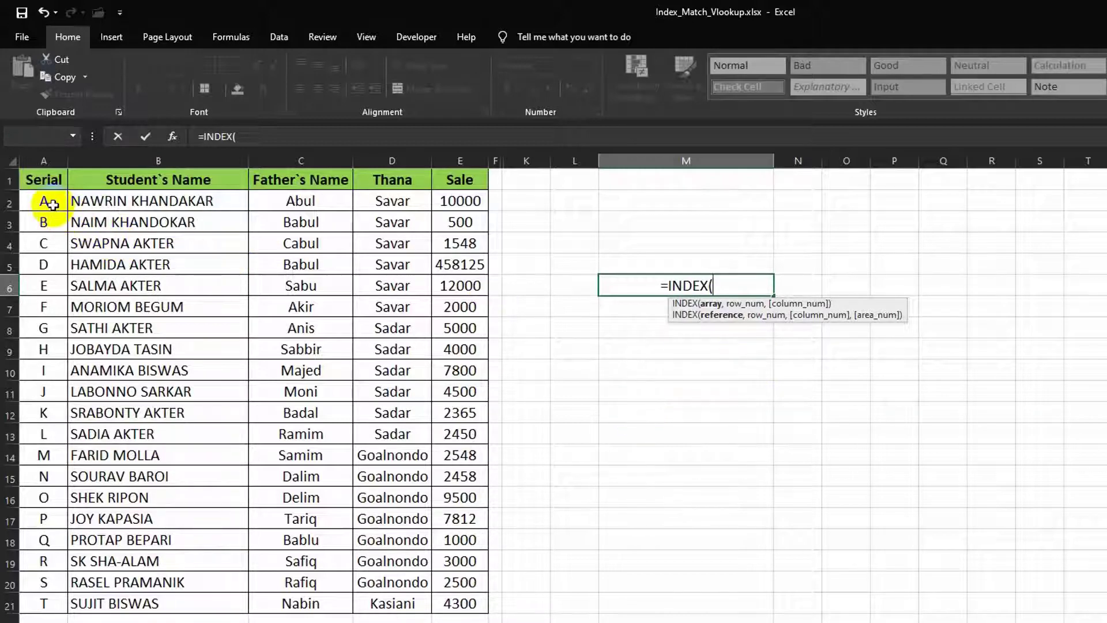
pyautogui.moveTo(44, 201); pyautogui.dragTo(460, 603)
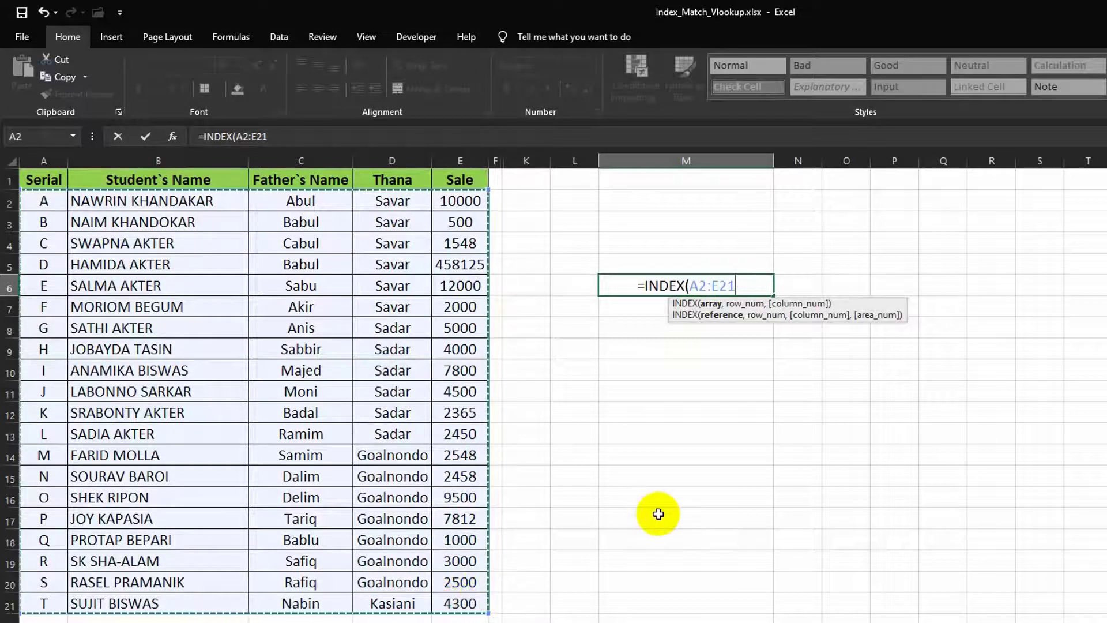
pyautogui.write(',')
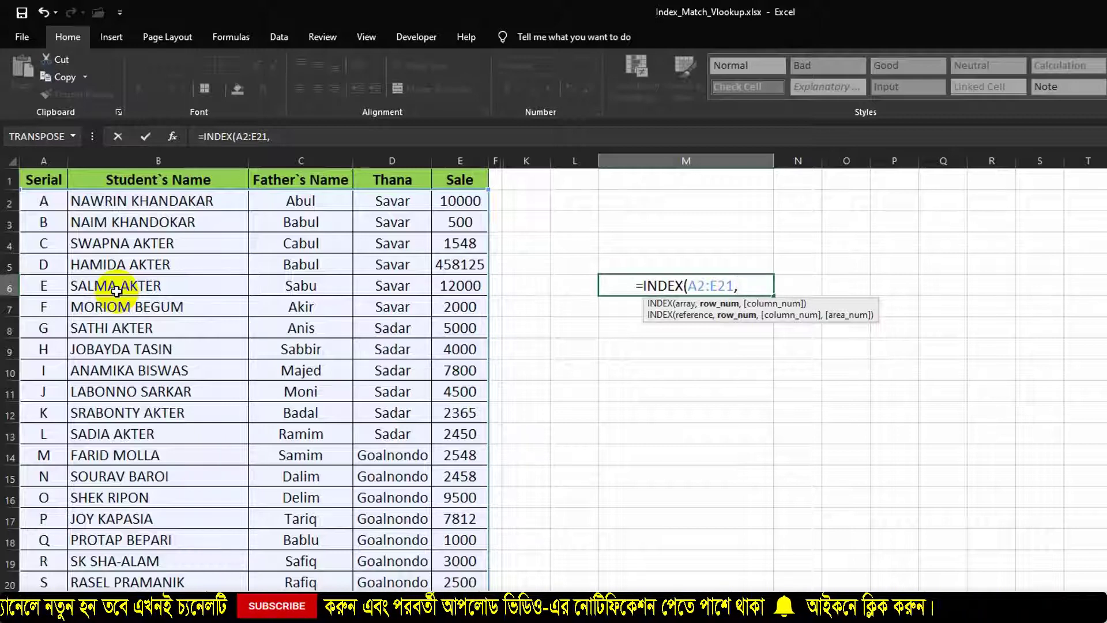
pyautogui.write('5')
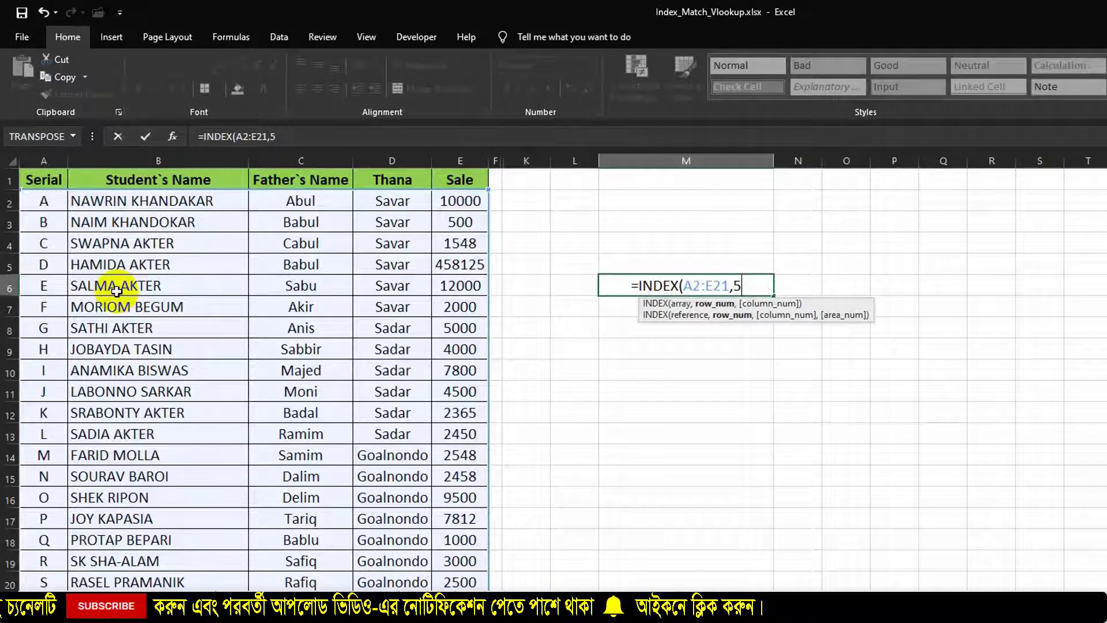
pyautogui.write(',')
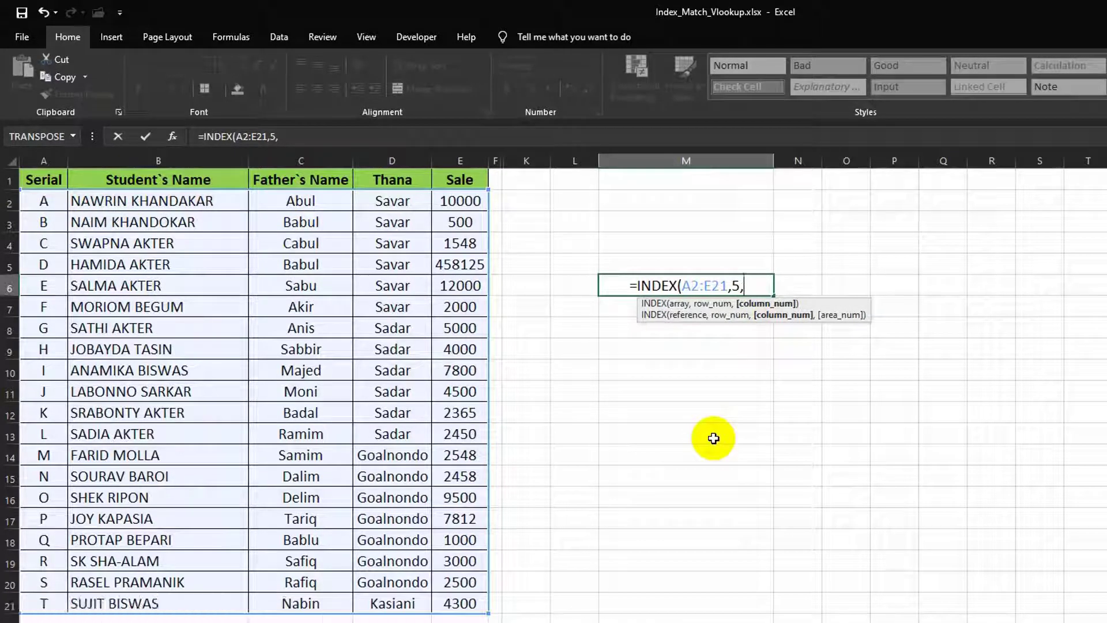
pyautogui.write('3')
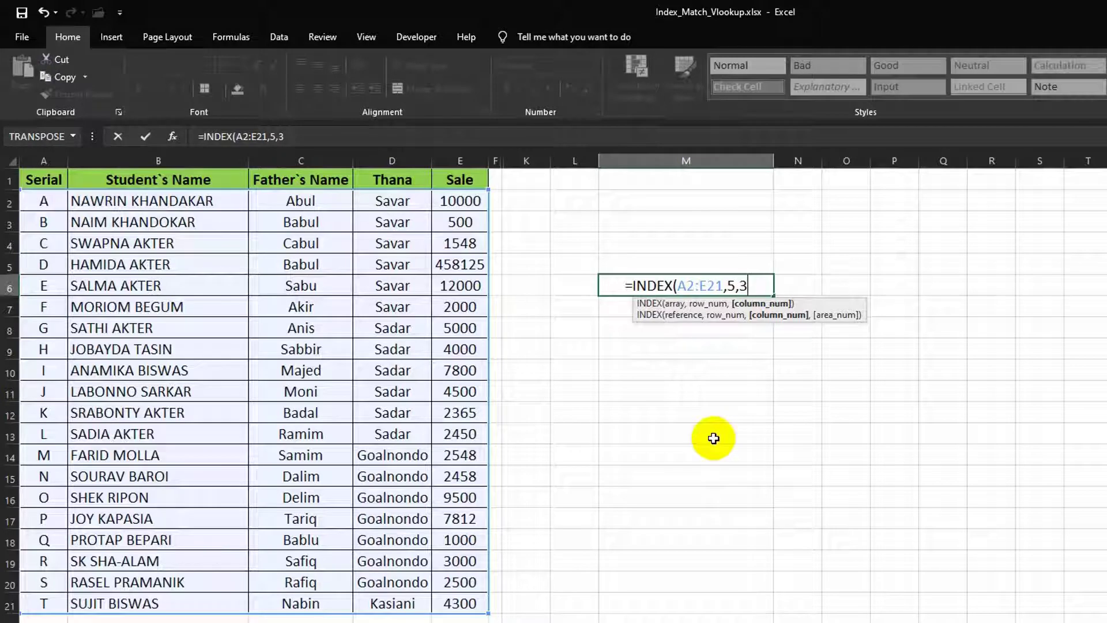
pyautogui.write(')')
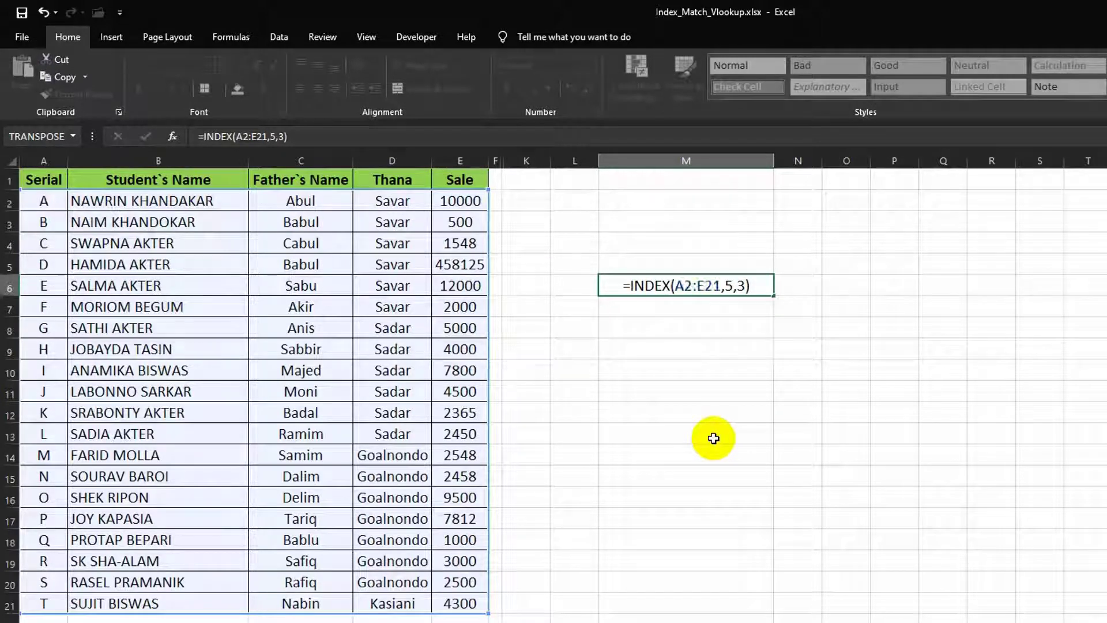
pyautogui.press('Return')
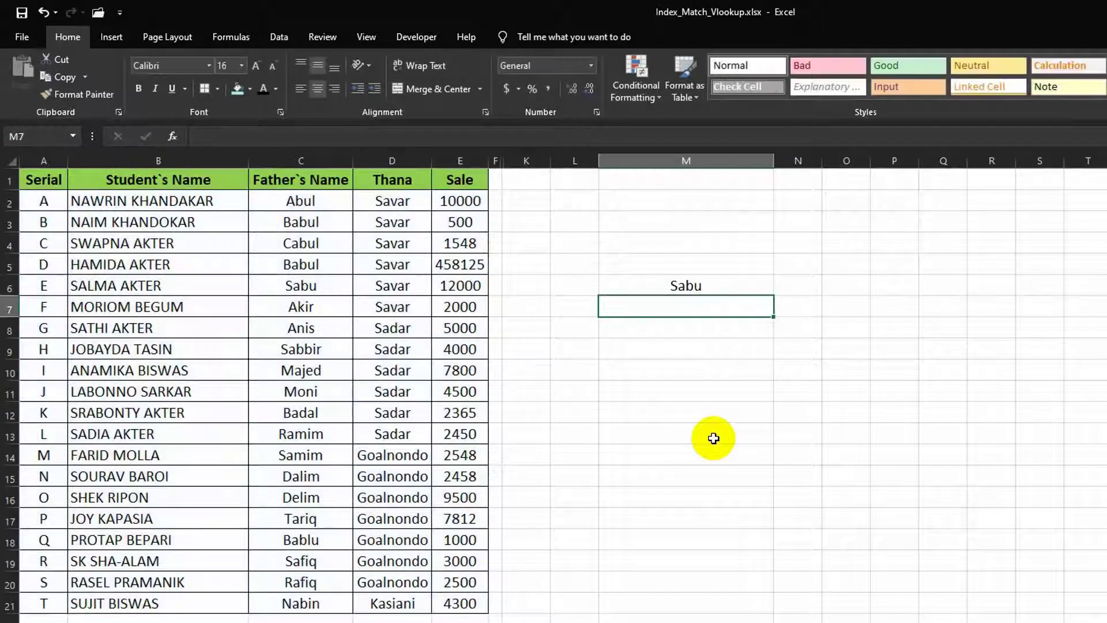
# Check the INDEX formula in M6 against sheet row 6, the fifth record of the data range
pyautogui.click(694, 286)
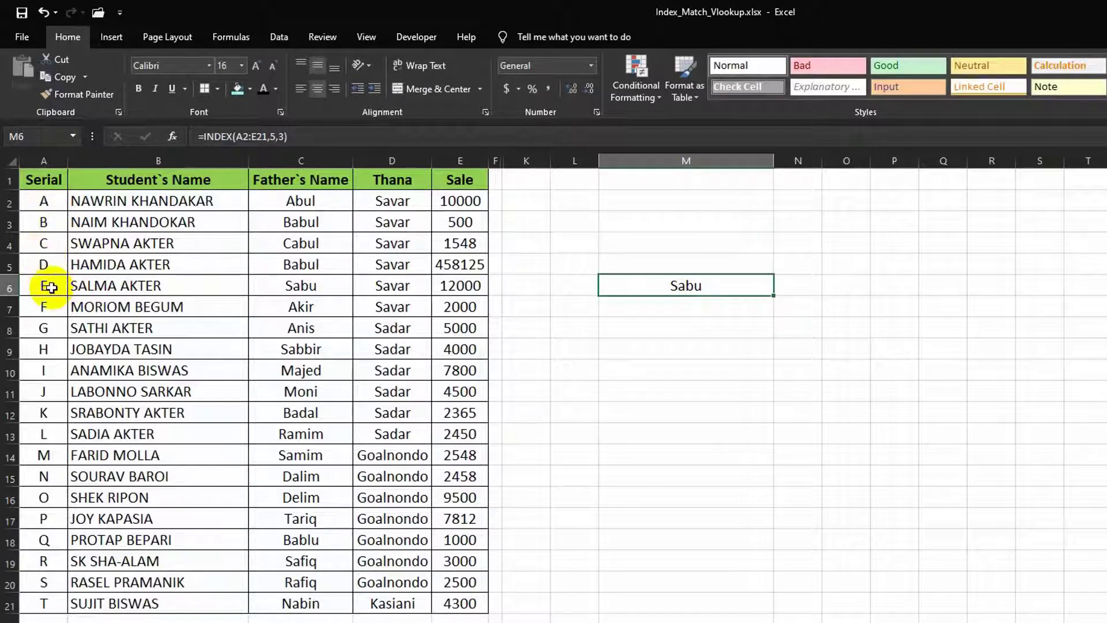
pyautogui.click(9, 287)
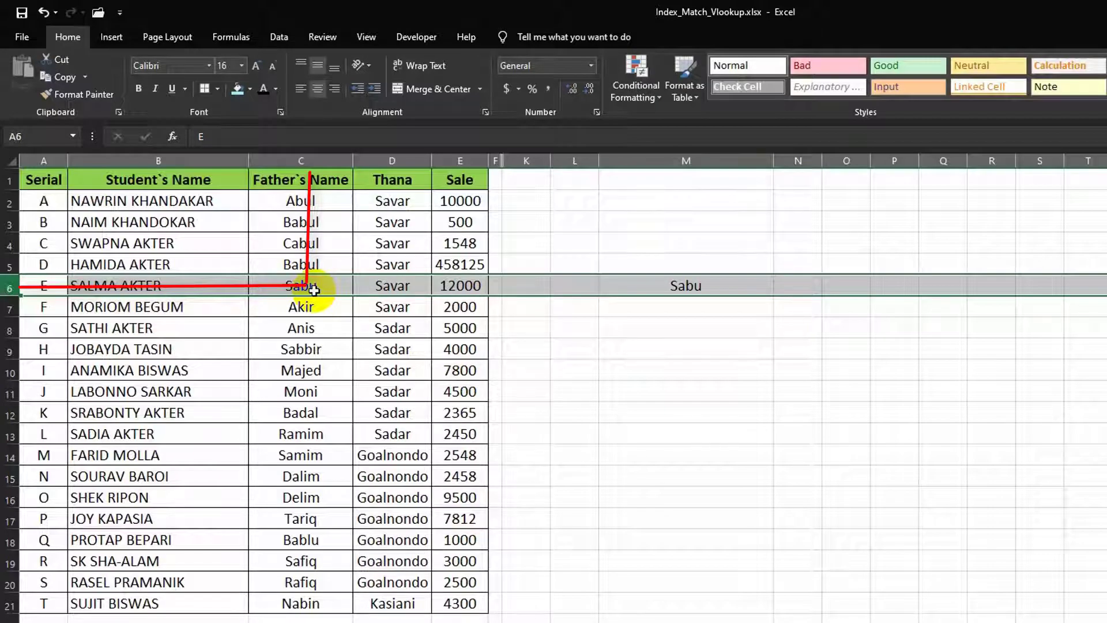
pyautogui.click(616, 344)
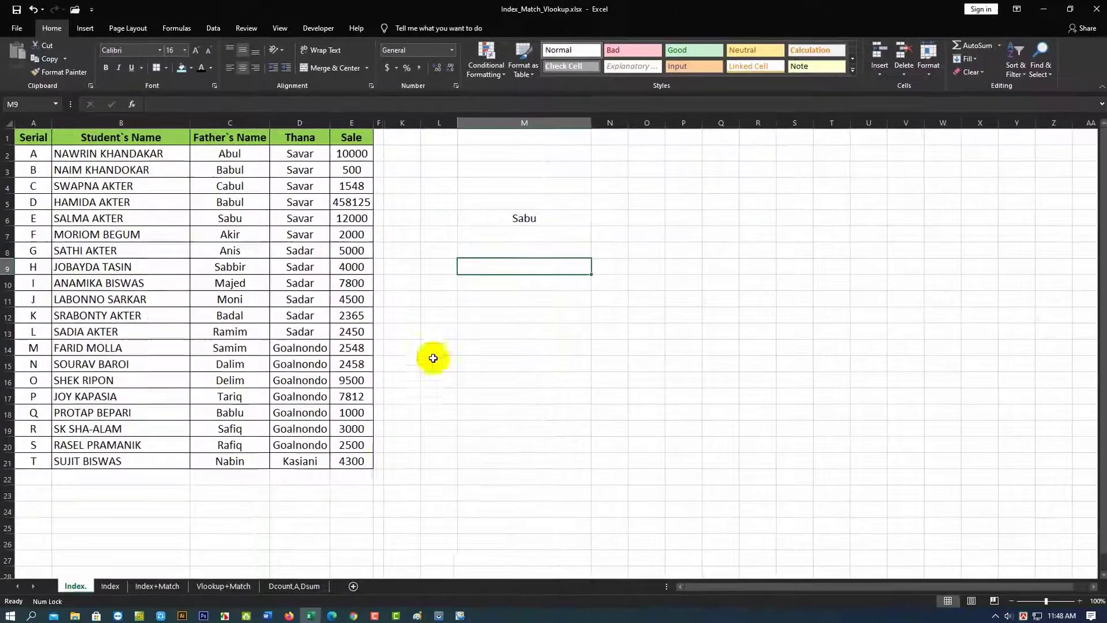
# Go to the "Index" sheet and clear the existing Result- 1 formula in cell I5
pyautogui.click(110, 585)
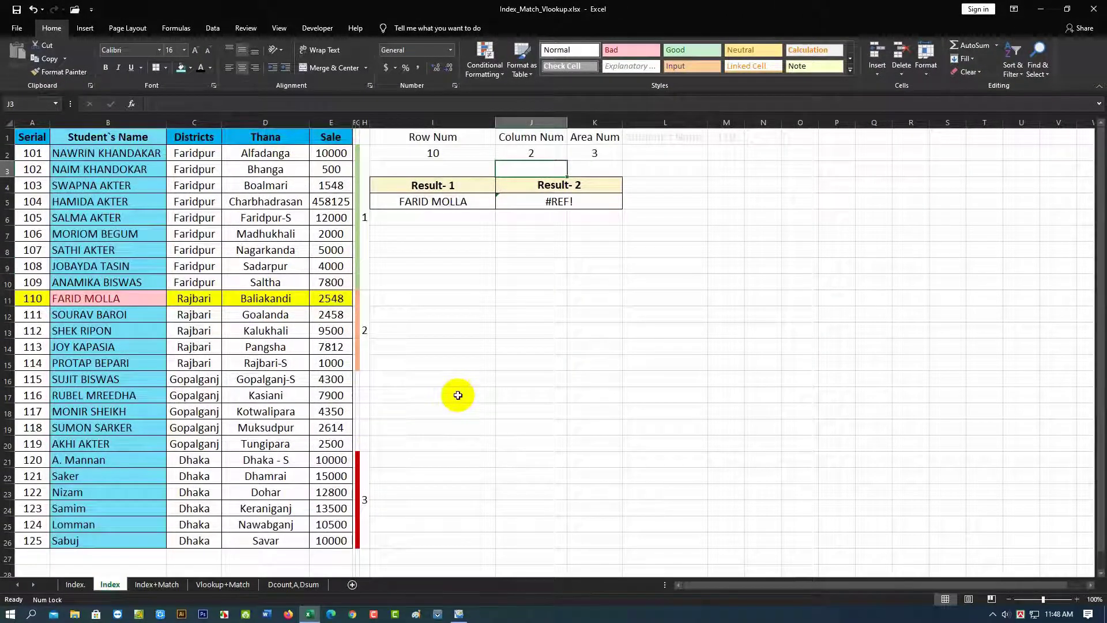
pyautogui.click(458, 395)
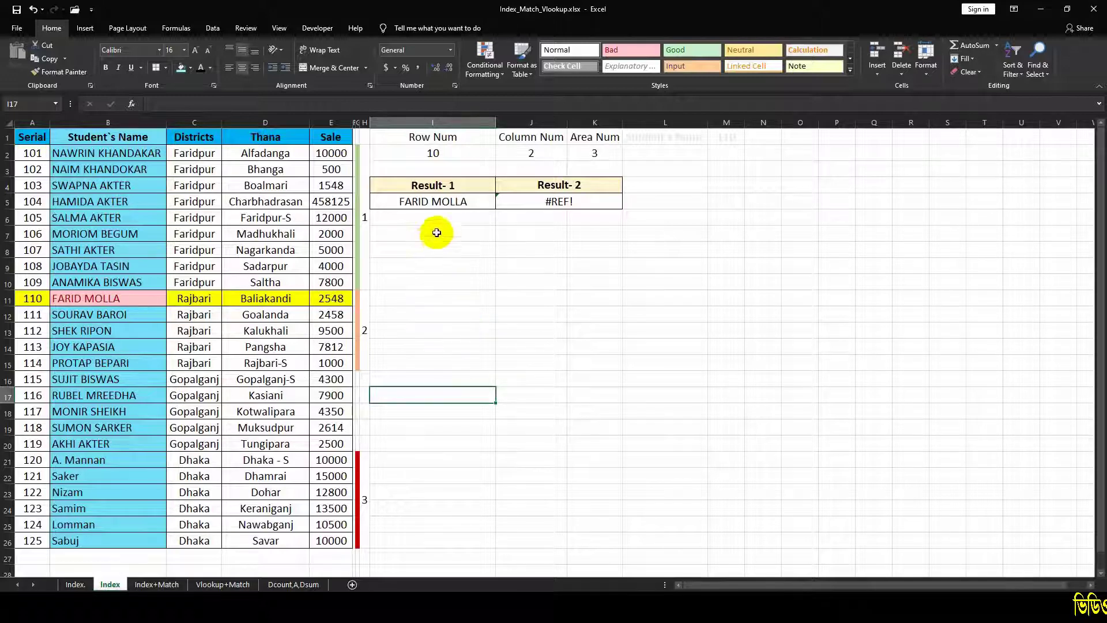
pyautogui.click(417, 203)
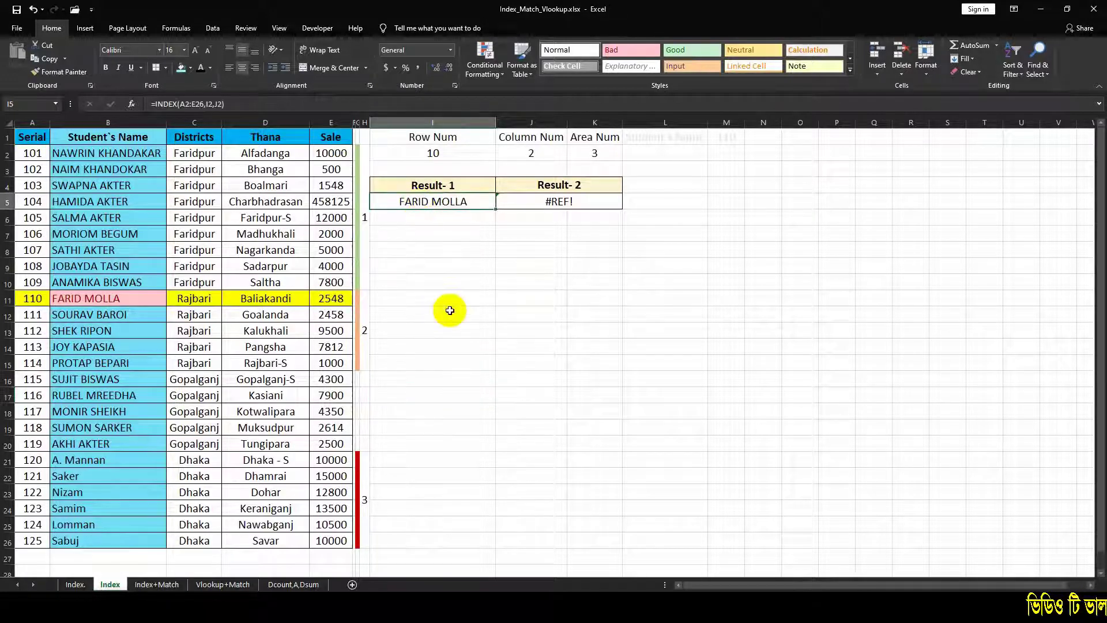
pyautogui.press('Delete')
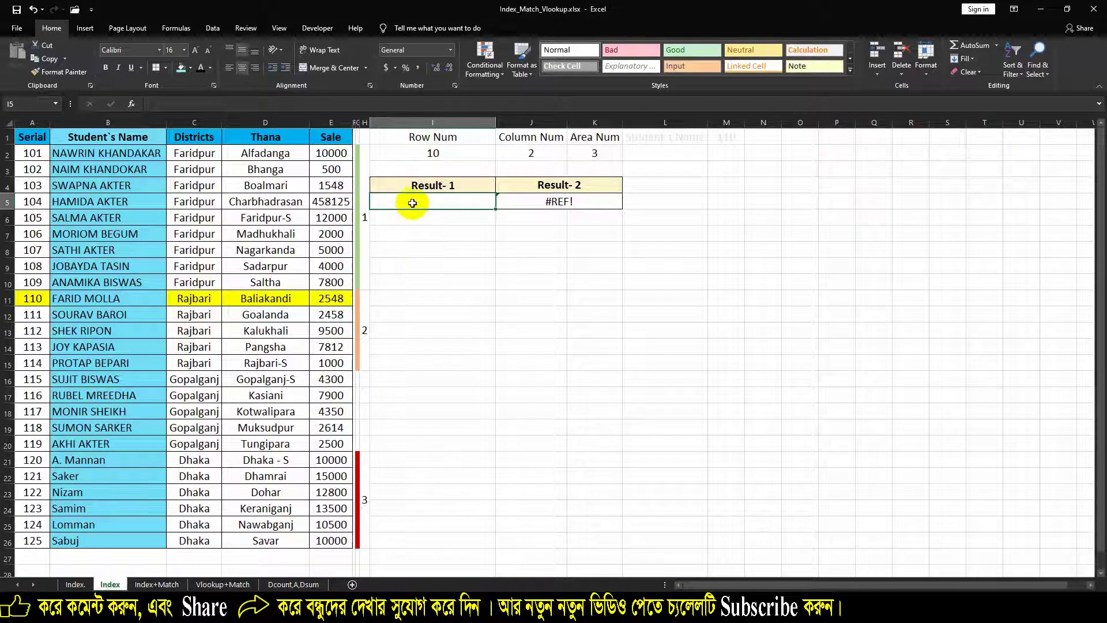
# Enter =INDEX(A2:E26,I2,J2) in cell I5 under Result- 1, using the Row Num and Column Num cells as arguments
pyautogui.write('=')
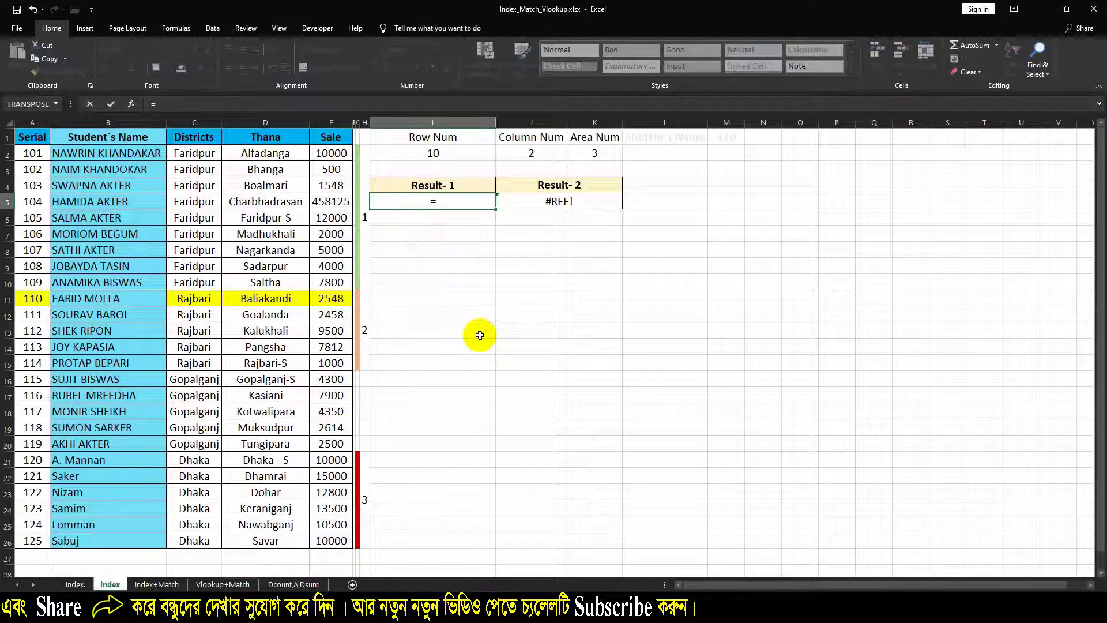
pyautogui.write('index')
pyautogui.press('Tab')
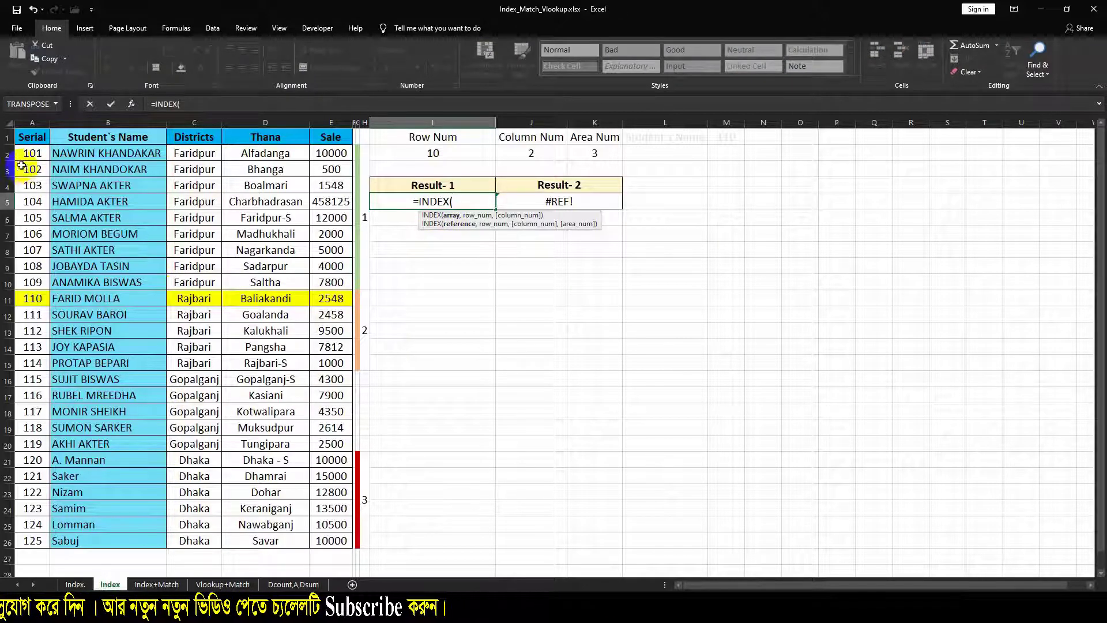
pyautogui.moveTo(27, 152); pyautogui.dragTo(340, 540)
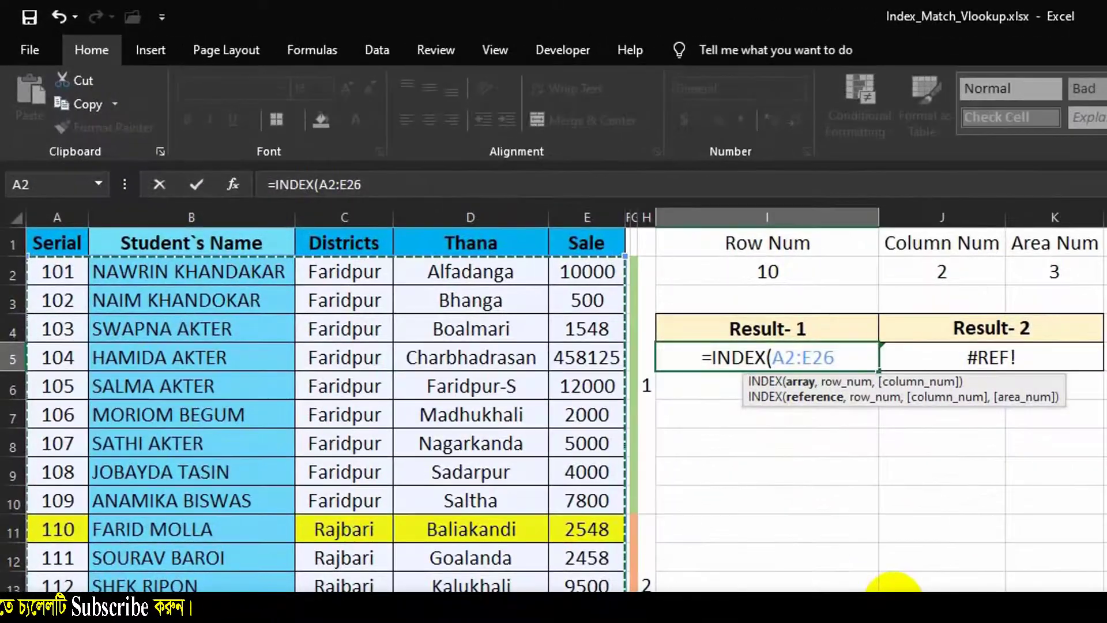
pyautogui.write(',')
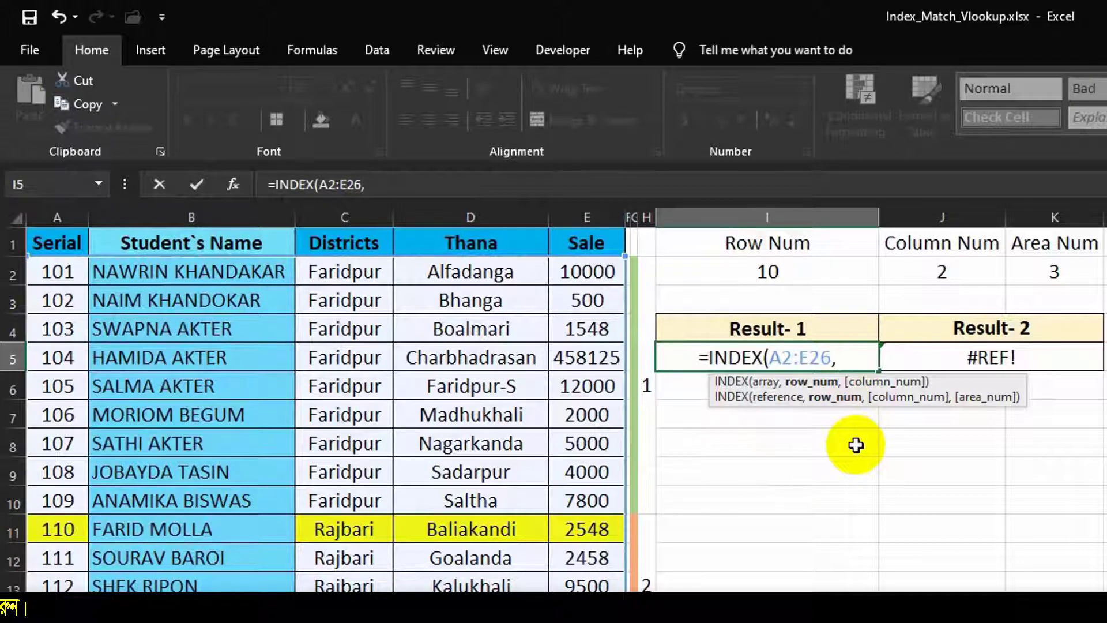
pyautogui.click(756, 270)
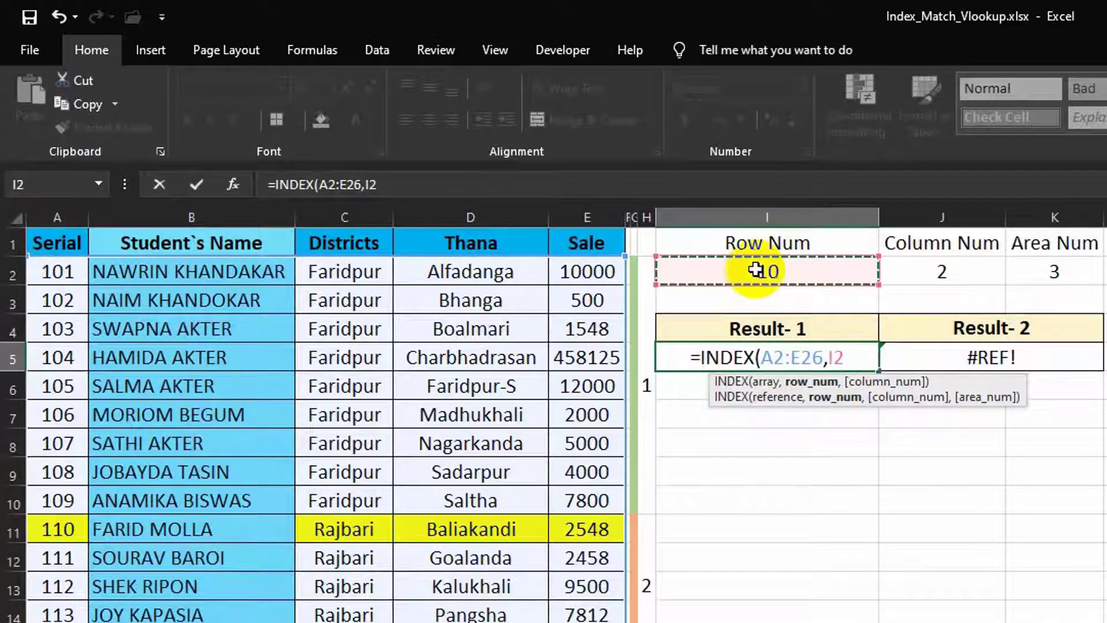
pyautogui.write(',')
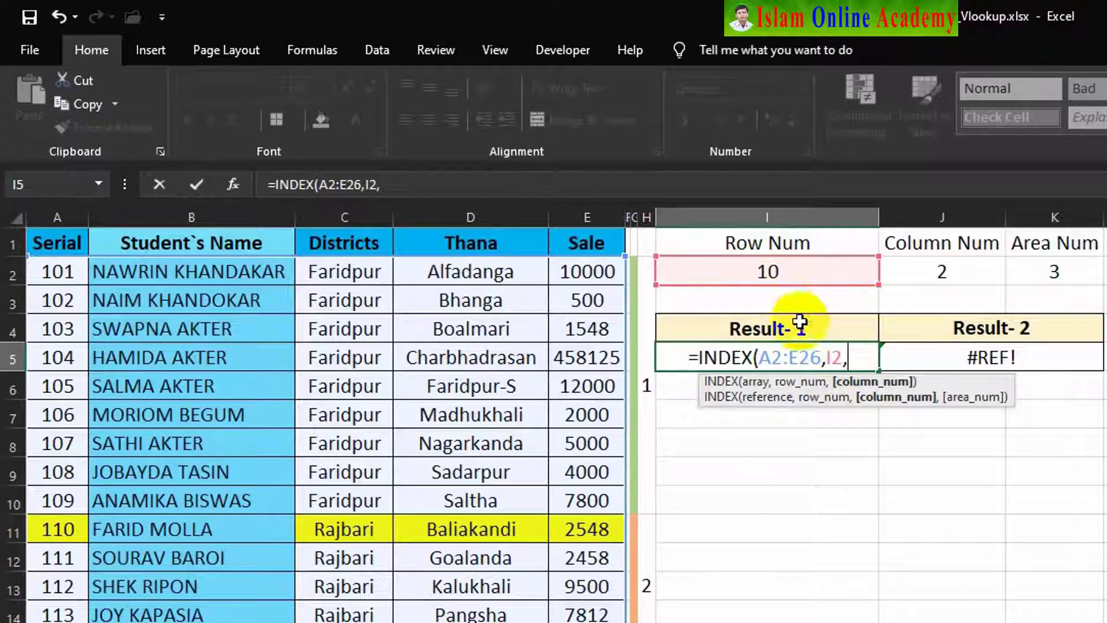
pyautogui.click(927, 275)
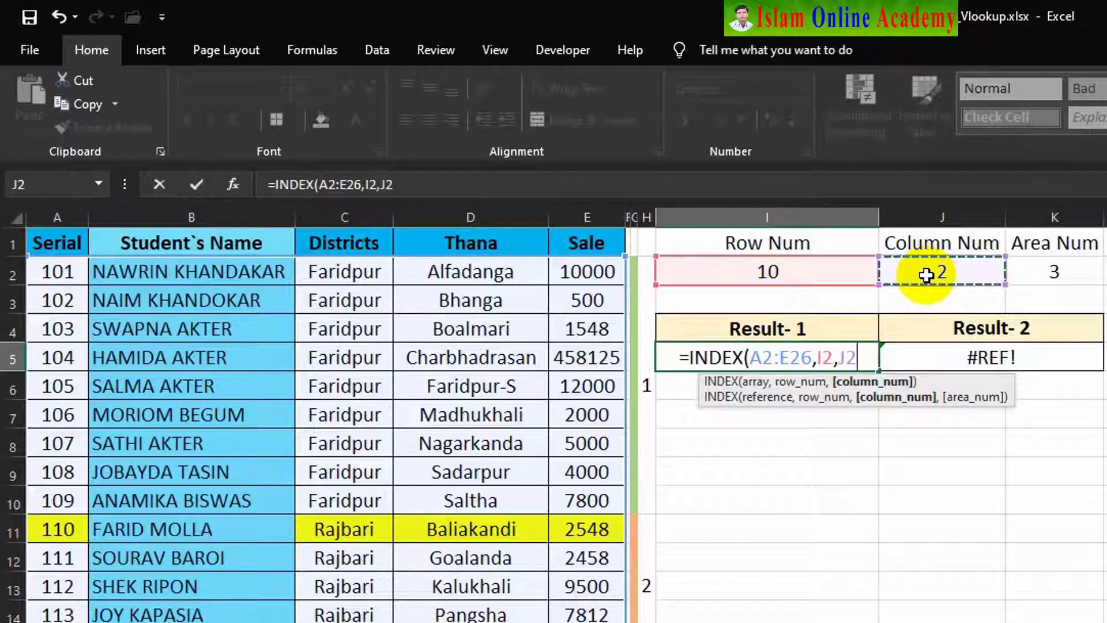
pyautogui.write(')')
pyautogui.press('Return')
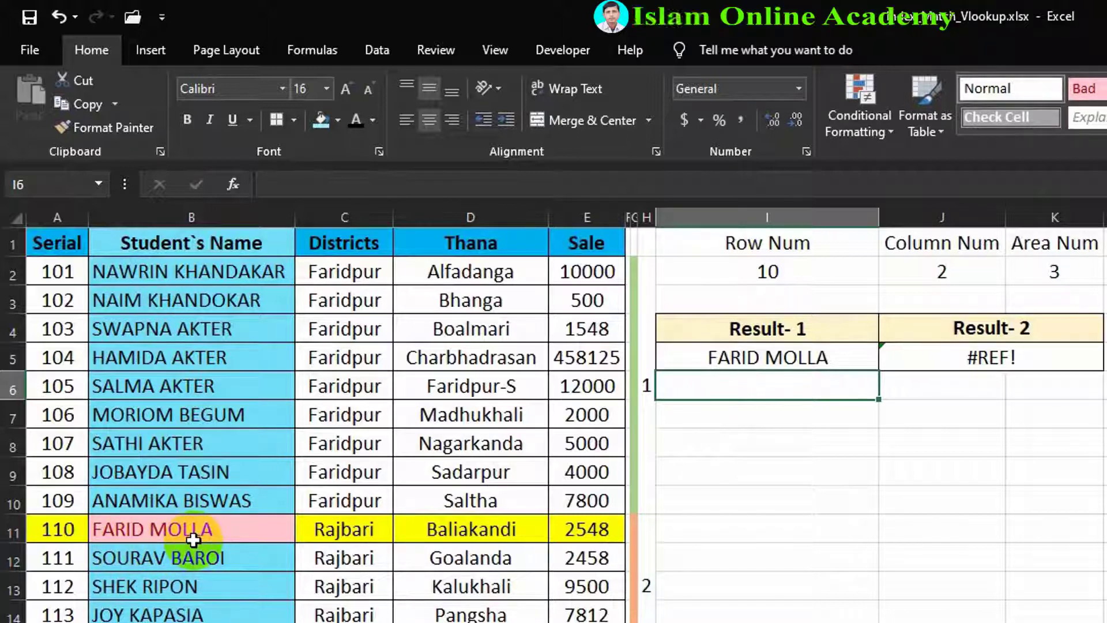
# Change the Row Num in I2 to 6 to test the Result- 1 formula
pyautogui.click(783, 273)
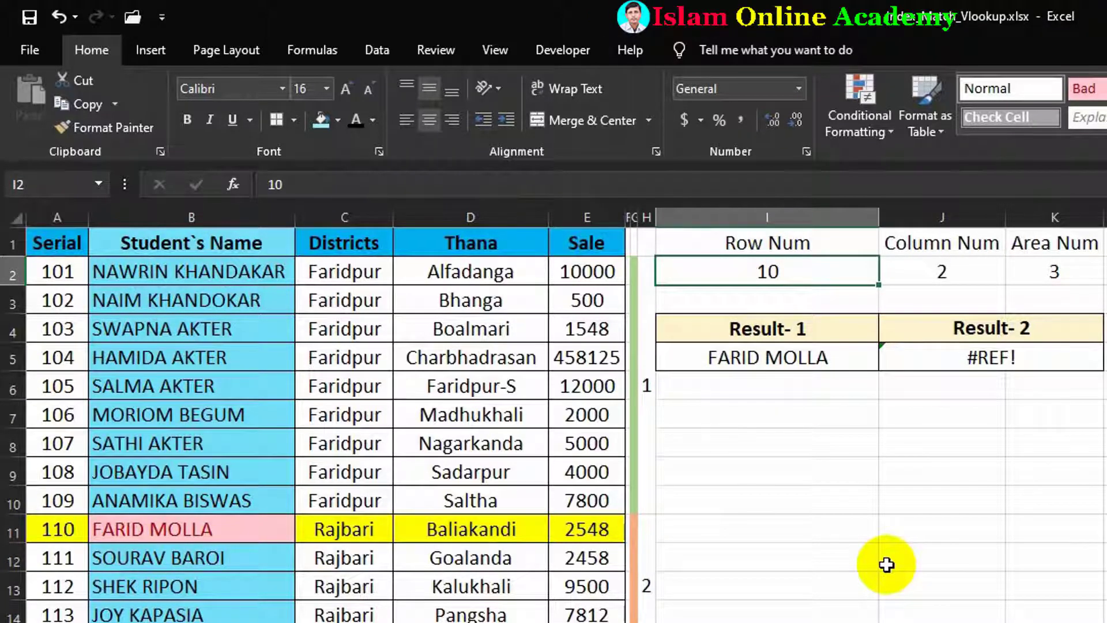
pyautogui.press('Return')
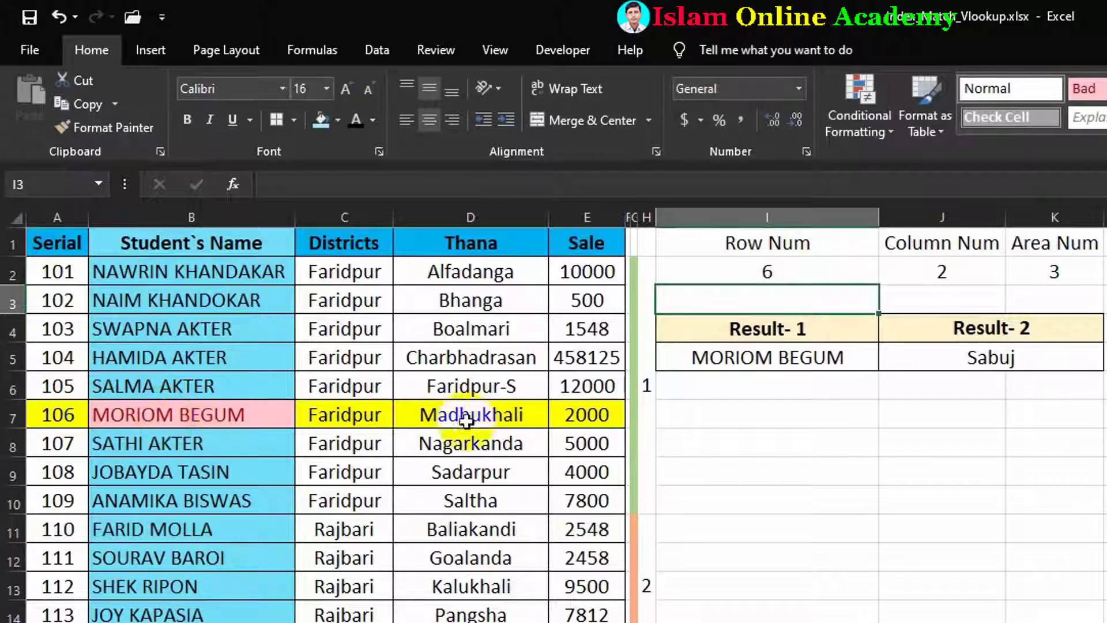
# Test the Result- 1 formula by setting the Column Num in J2 to 4 and subsequently to 1
pyautogui.click(946, 272)
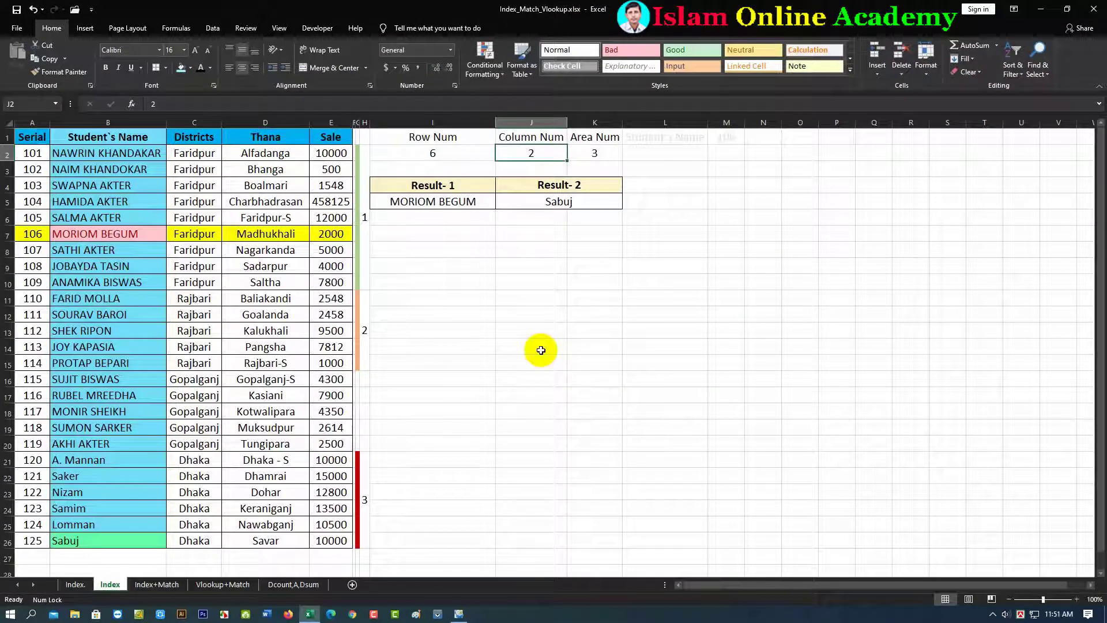
pyautogui.press('Return')
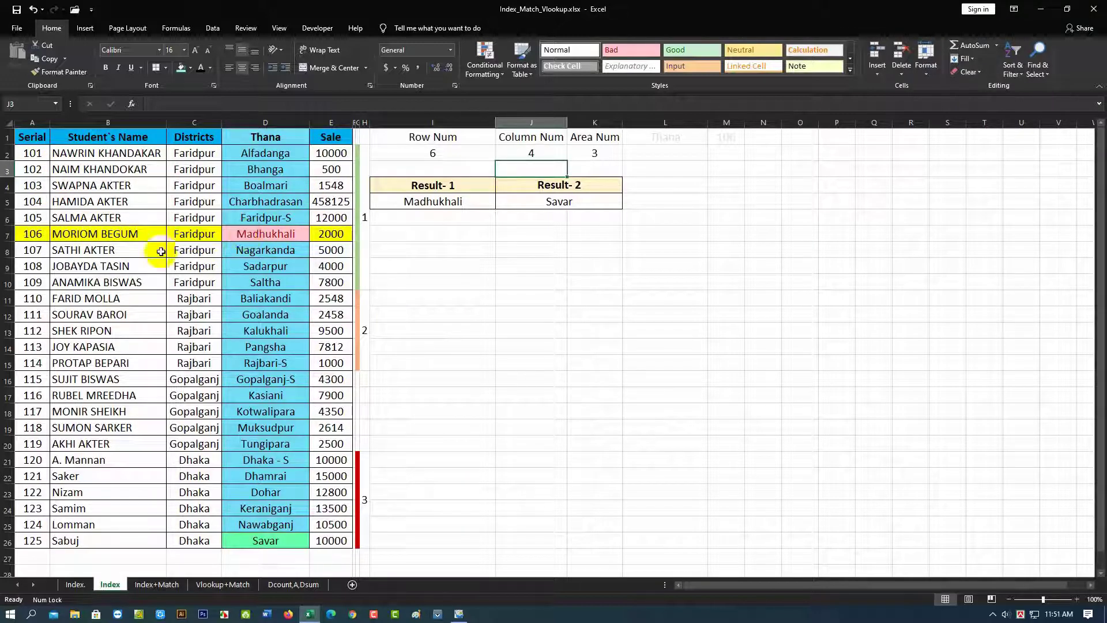
pyautogui.click(531, 154)
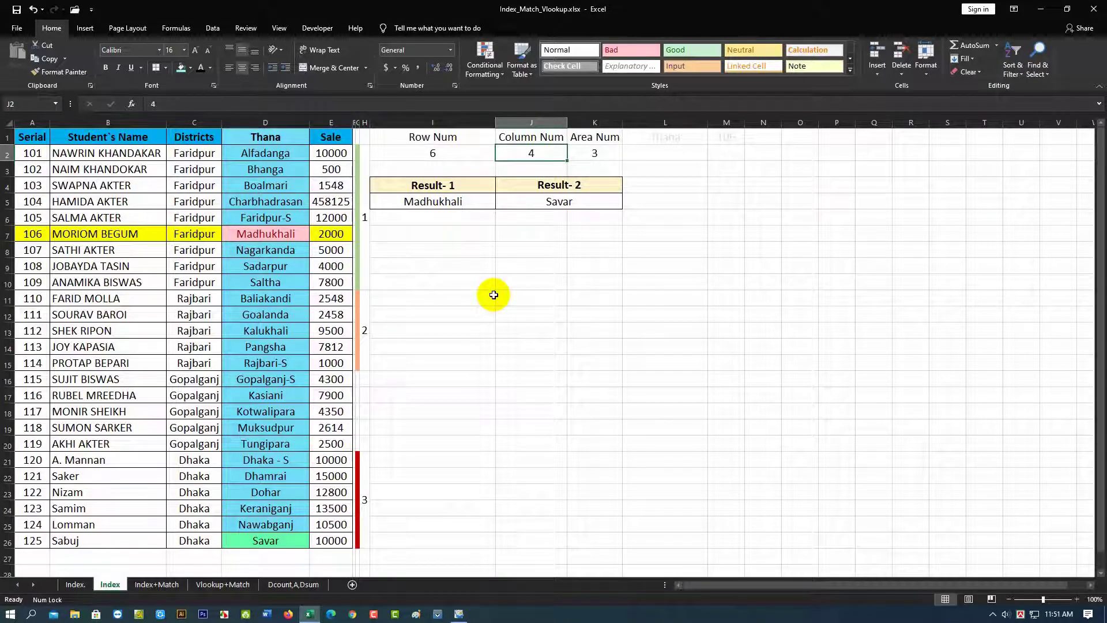
pyautogui.write('1')
pyautogui.press('Return')
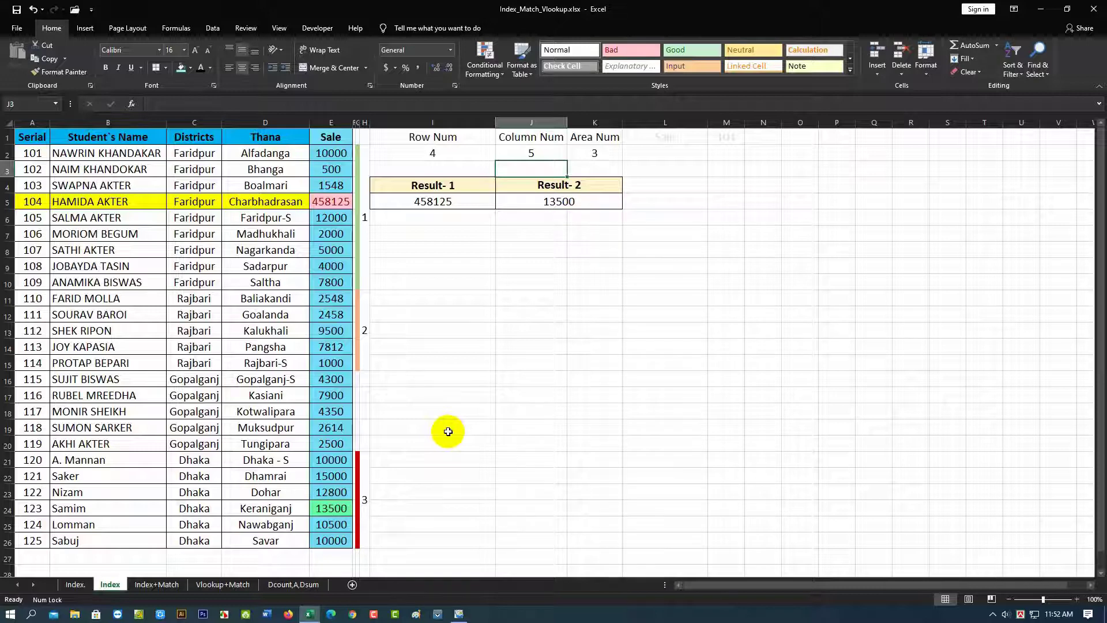
# Clear the Result- 2 cell J5 and start an INDEX formula there with the multi-area reference (A2:E10,A11:E15,A21:E26)
pyautogui.click(555, 204)
pyautogui.press('Delete')
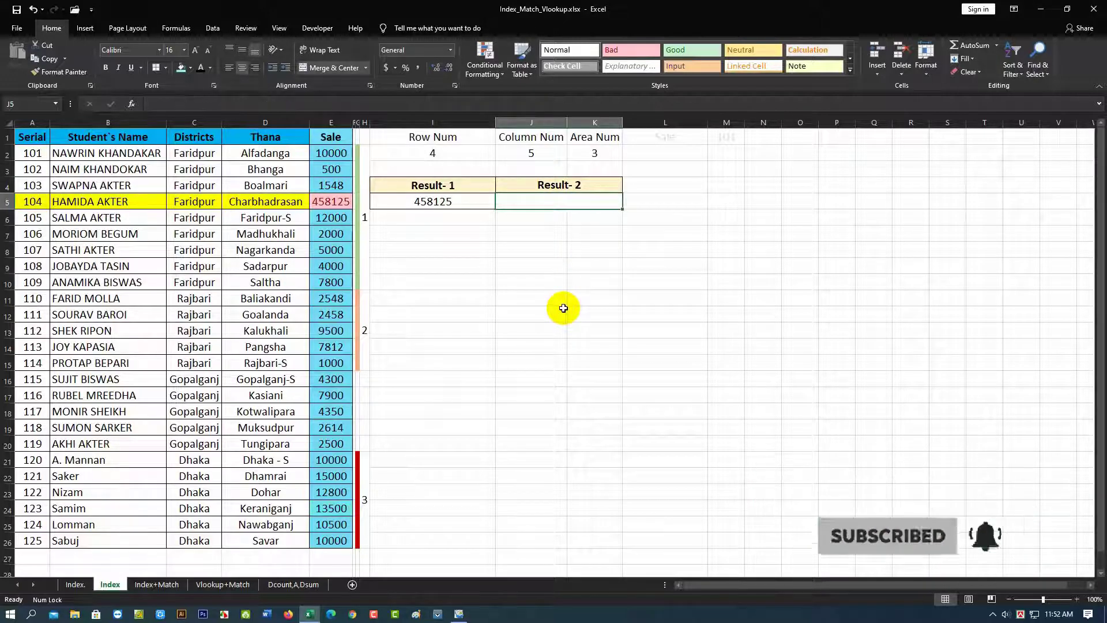
pyautogui.write('=INDEX(')
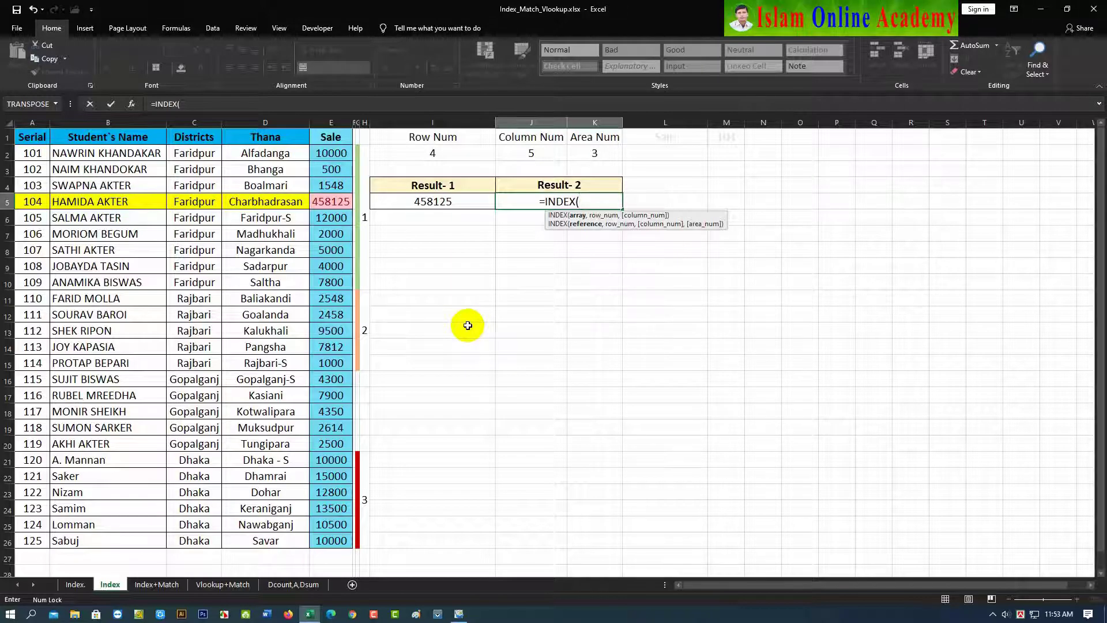
pyautogui.write('(')
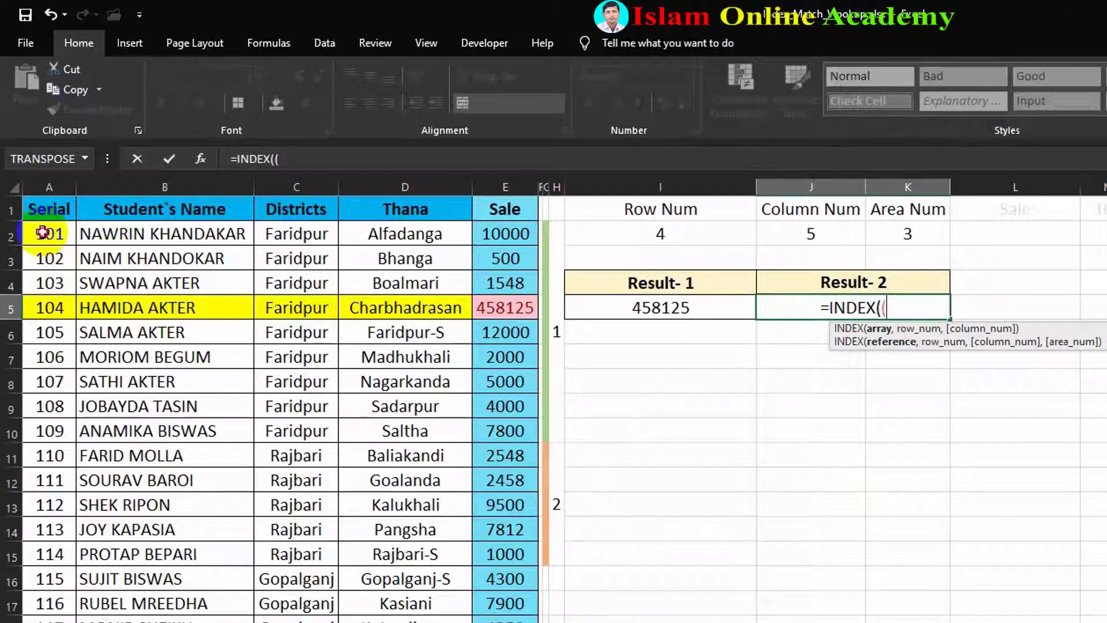
pyautogui.moveTo(42, 232); pyautogui.dragTo(487, 435)
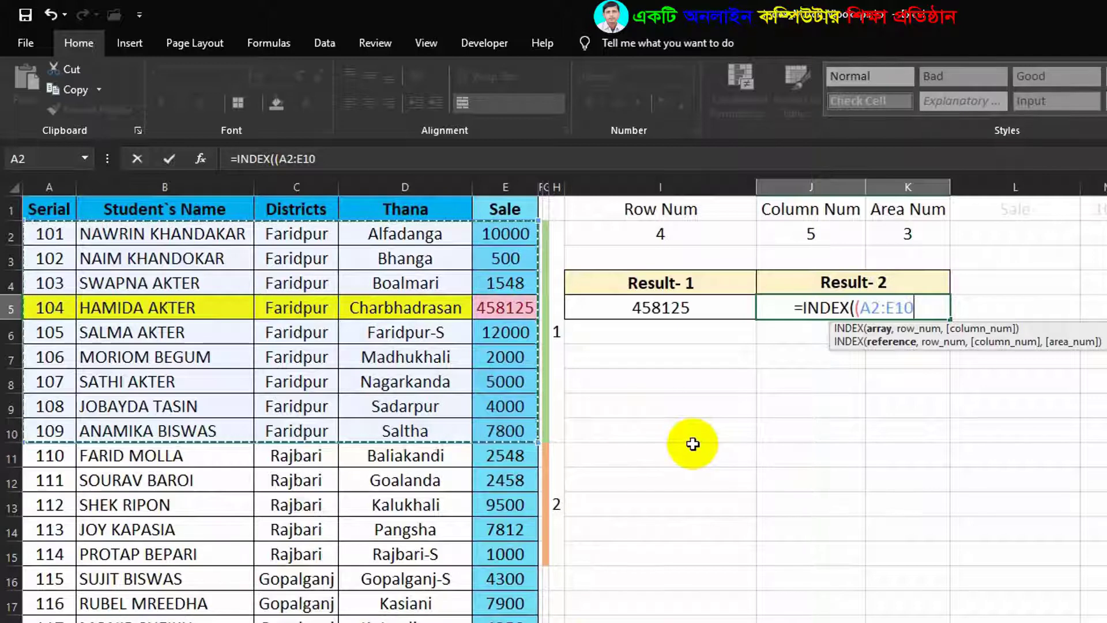
pyautogui.write(',')
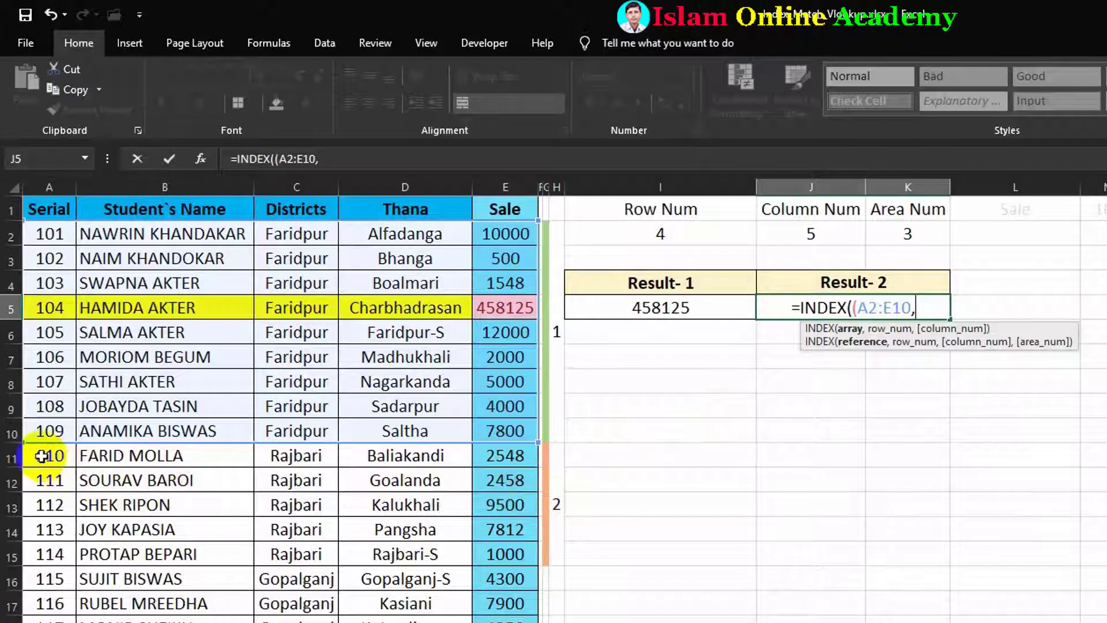
pyautogui.moveTo(45, 455); pyautogui.dragTo(505, 555)
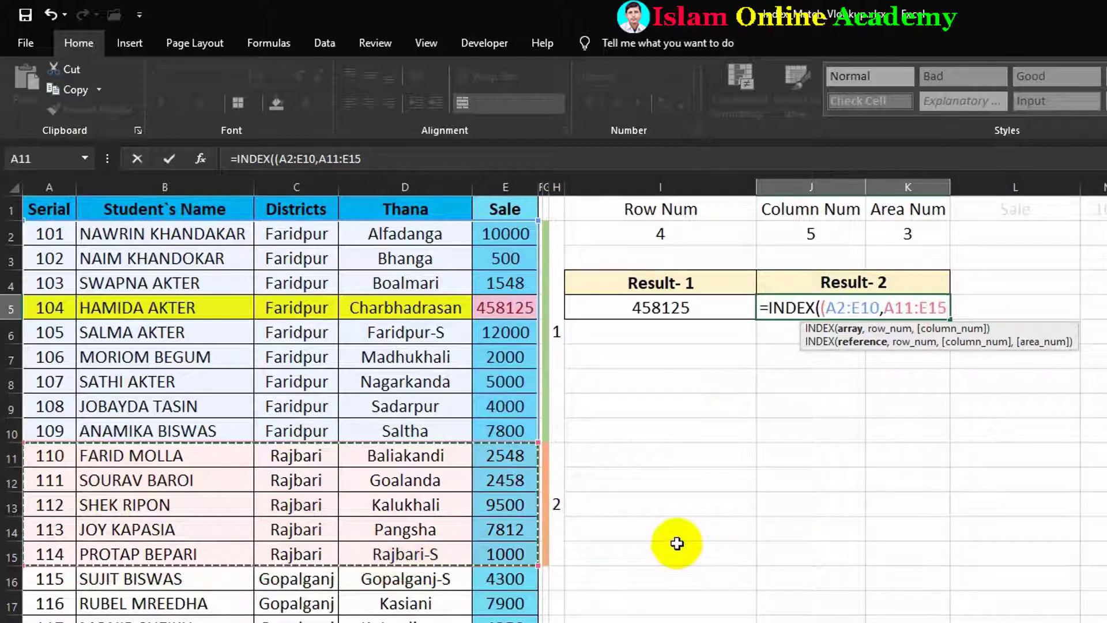
pyautogui.write(',')
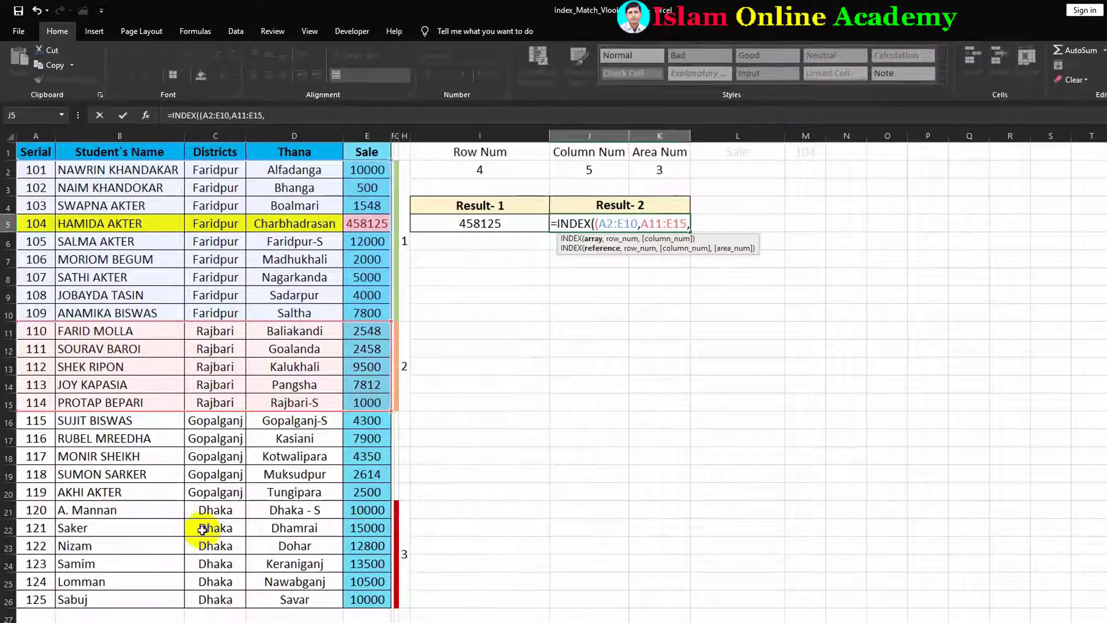
pyautogui.moveTo(52, 519); pyautogui.dragTo(366, 598)
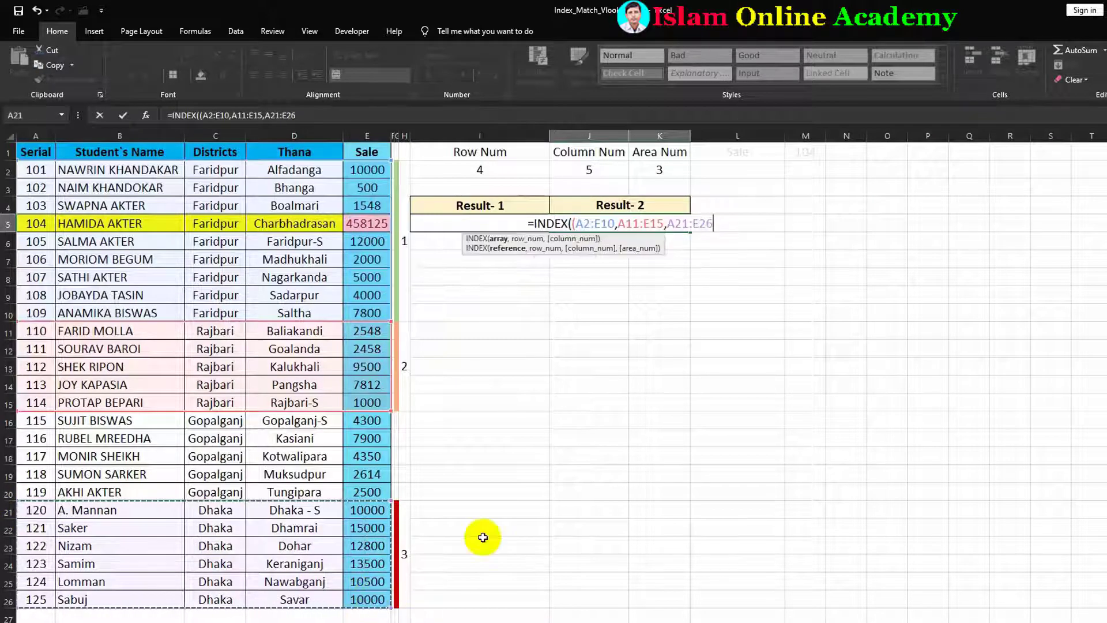
pyautogui.write(')')
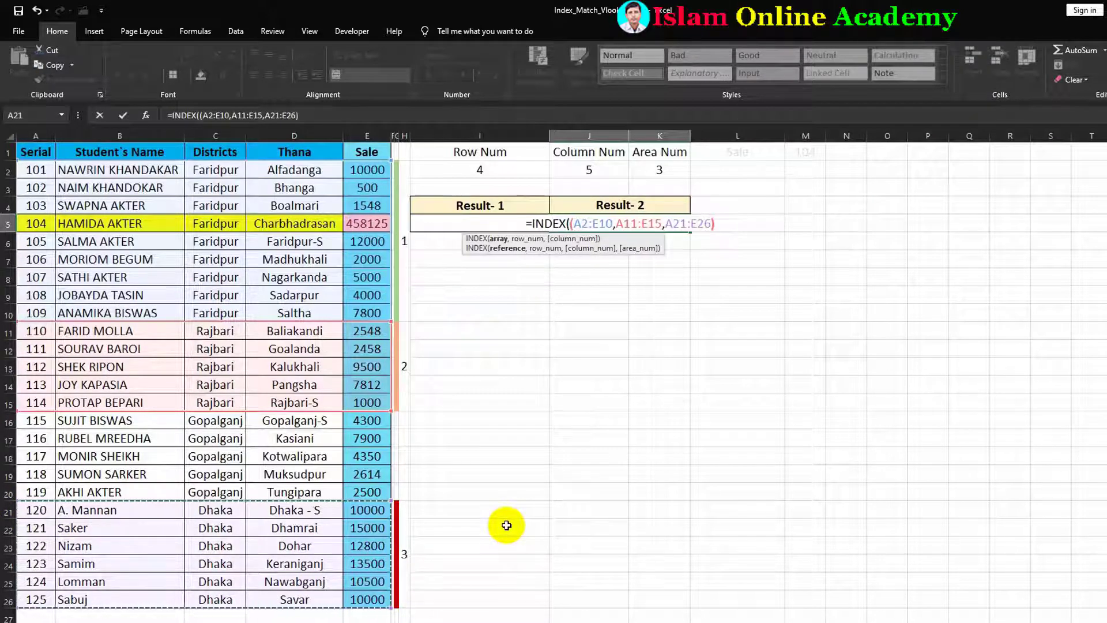
# Complete the Result- 2 INDEX formula with I2 as row number, J2 as column number and K2 as area number
pyautogui.write(',')
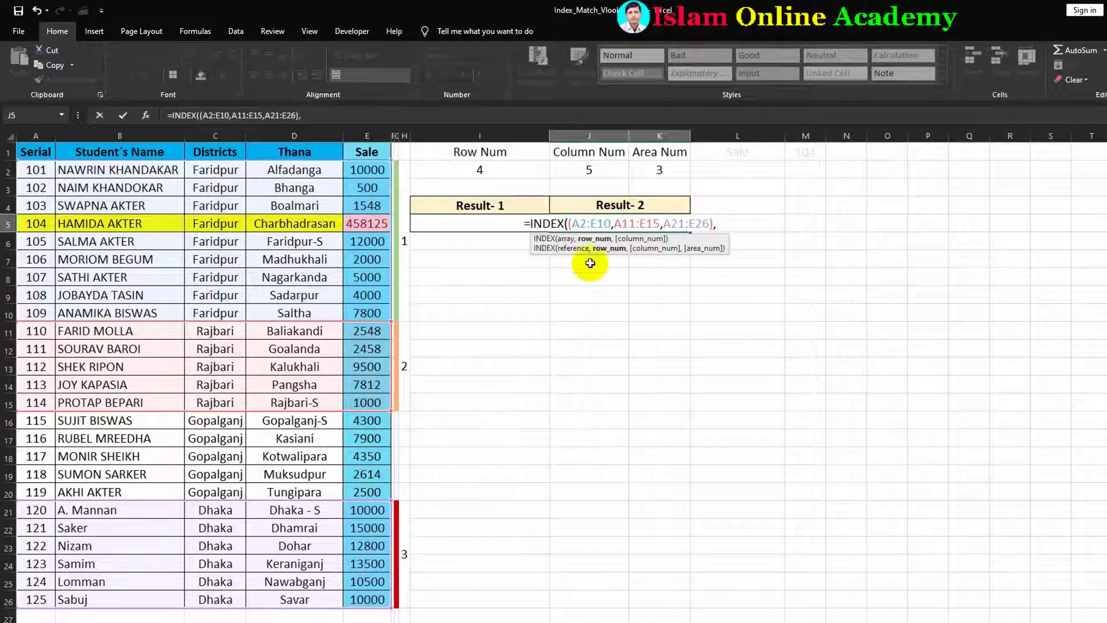
pyautogui.click(487, 171)
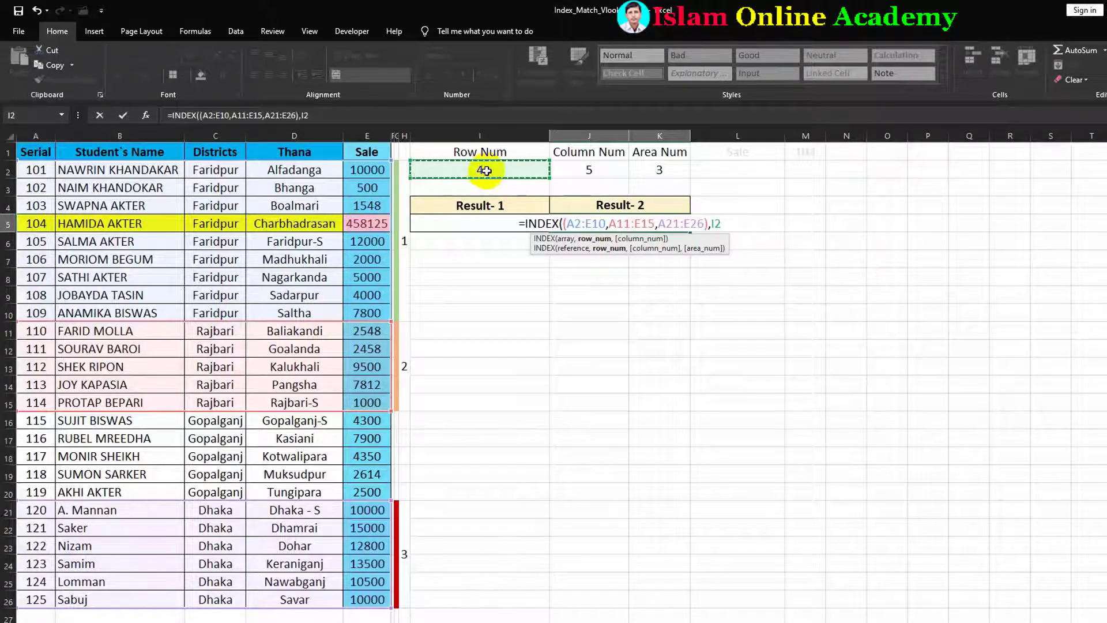
pyautogui.write(',')
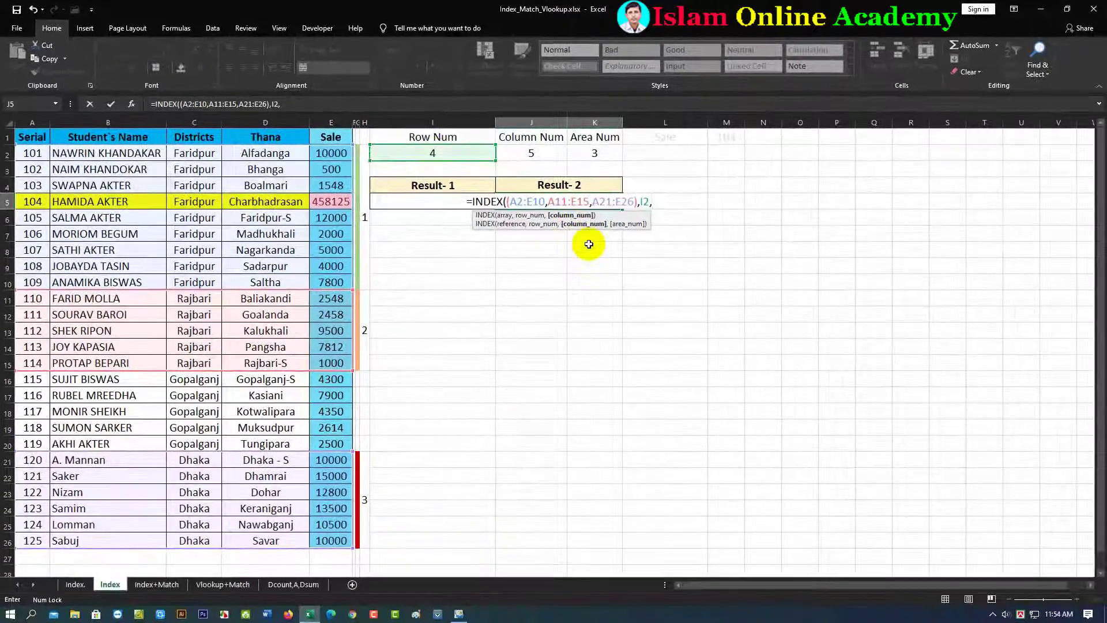
pyautogui.click(526, 152)
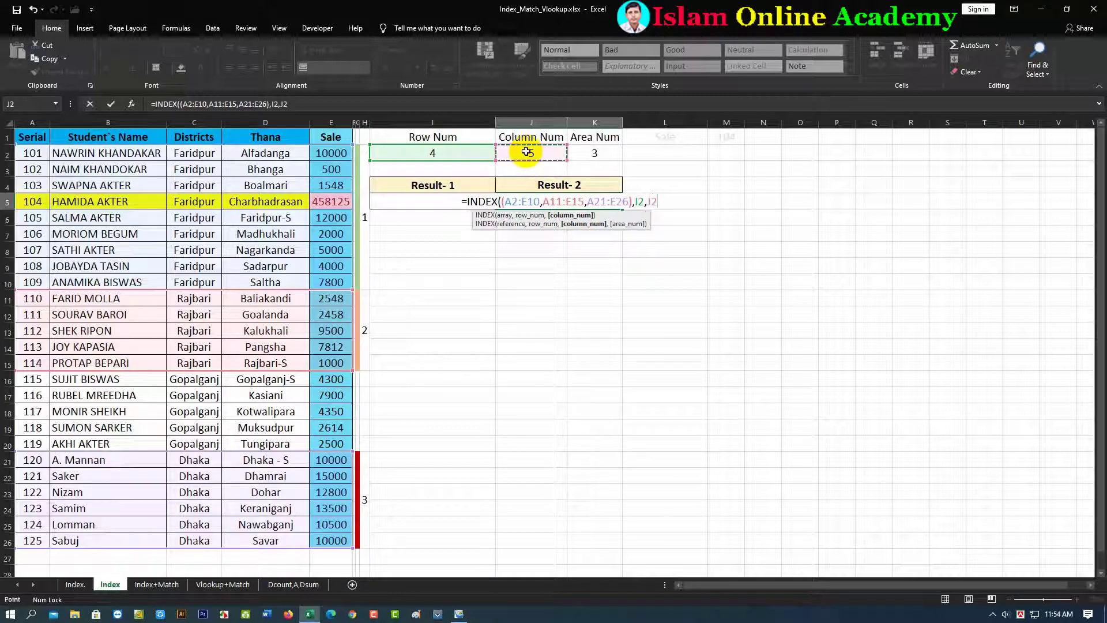
pyautogui.write(',')
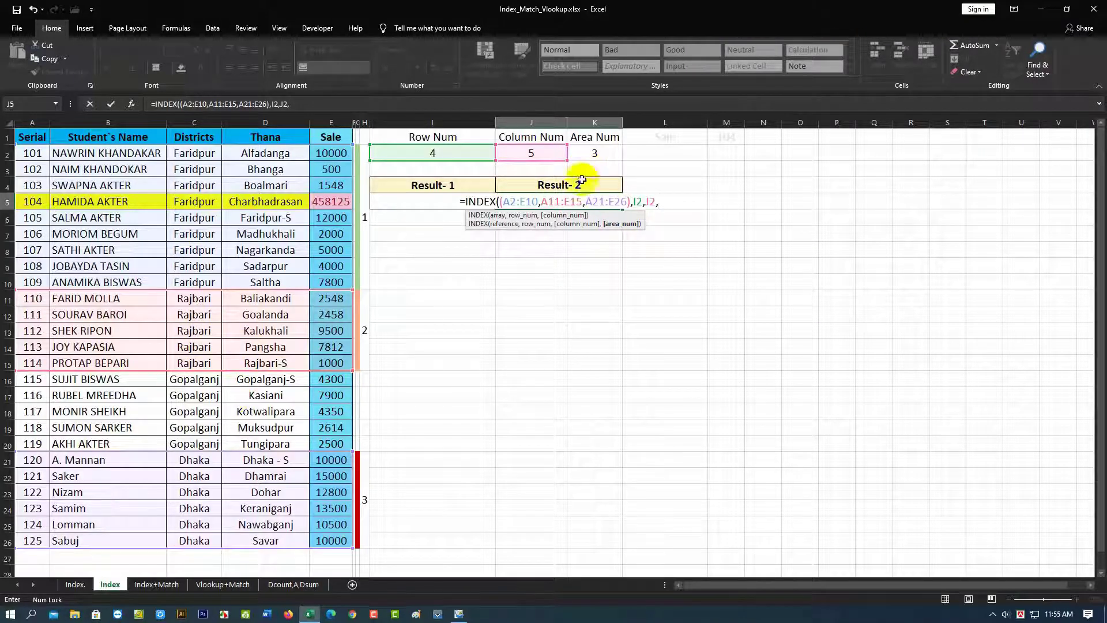
pyautogui.click(593, 154)
pyautogui.write(')')
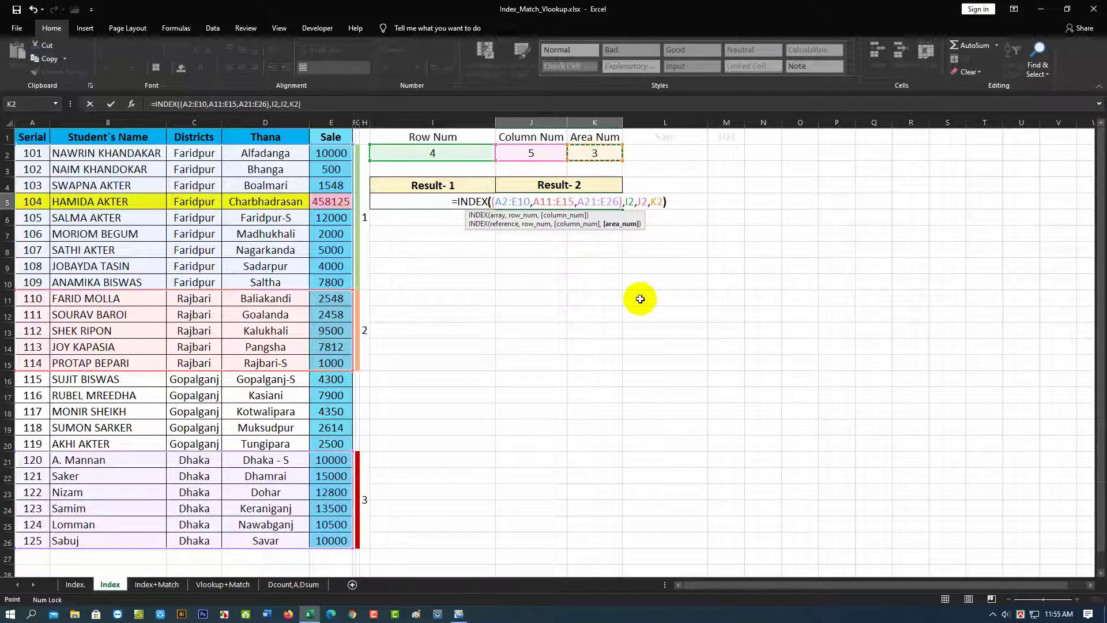
pyautogui.press('Return')
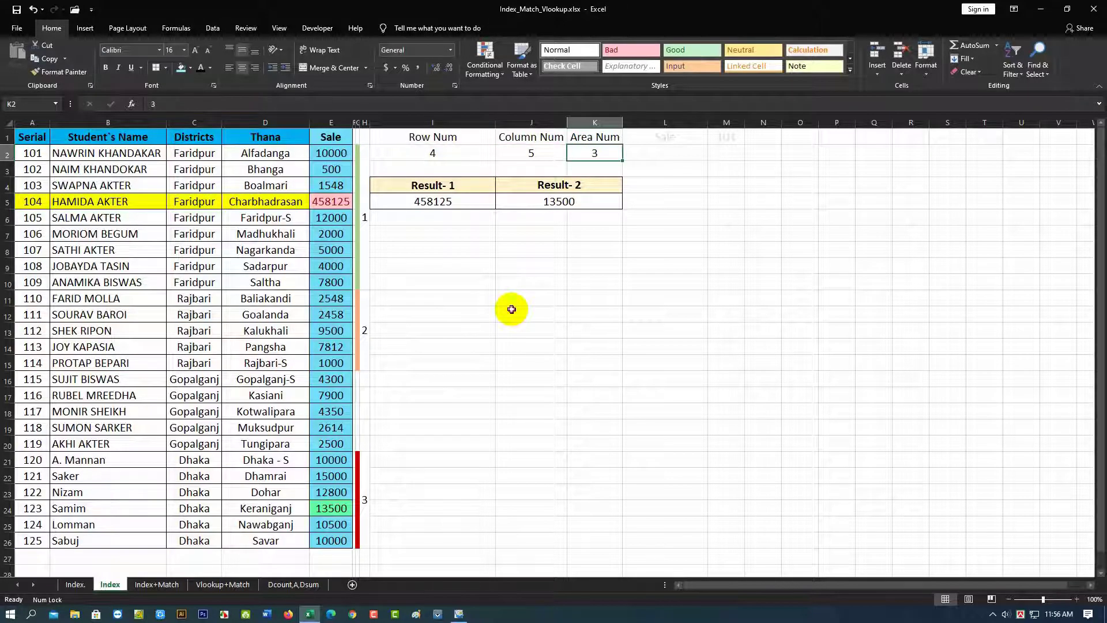
pyautogui.click(512, 310)
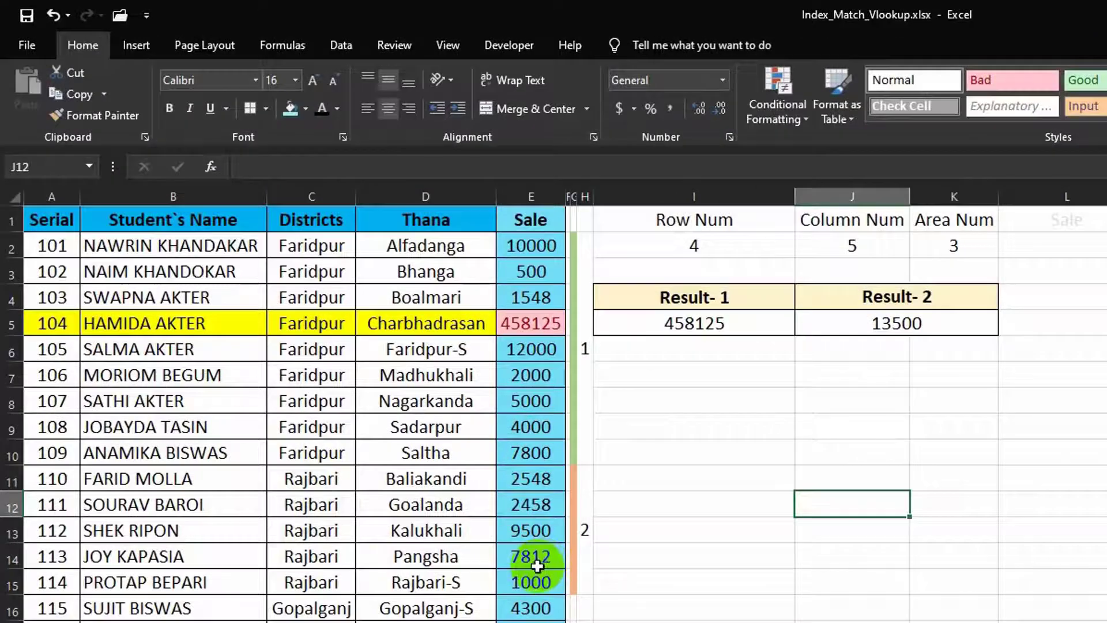
# Test the Result- 2 formula by setting the Area Num in K2 to 2 and the Column Num in J2 to 2
pyautogui.click(951, 243)
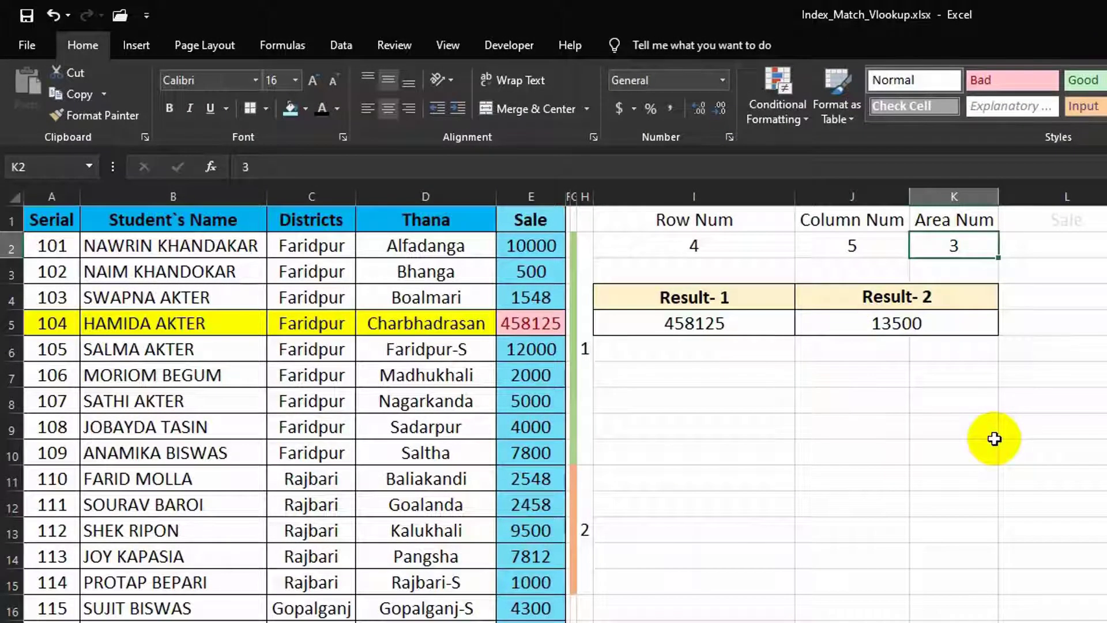
pyautogui.write('2')
pyautogui.press('Return')
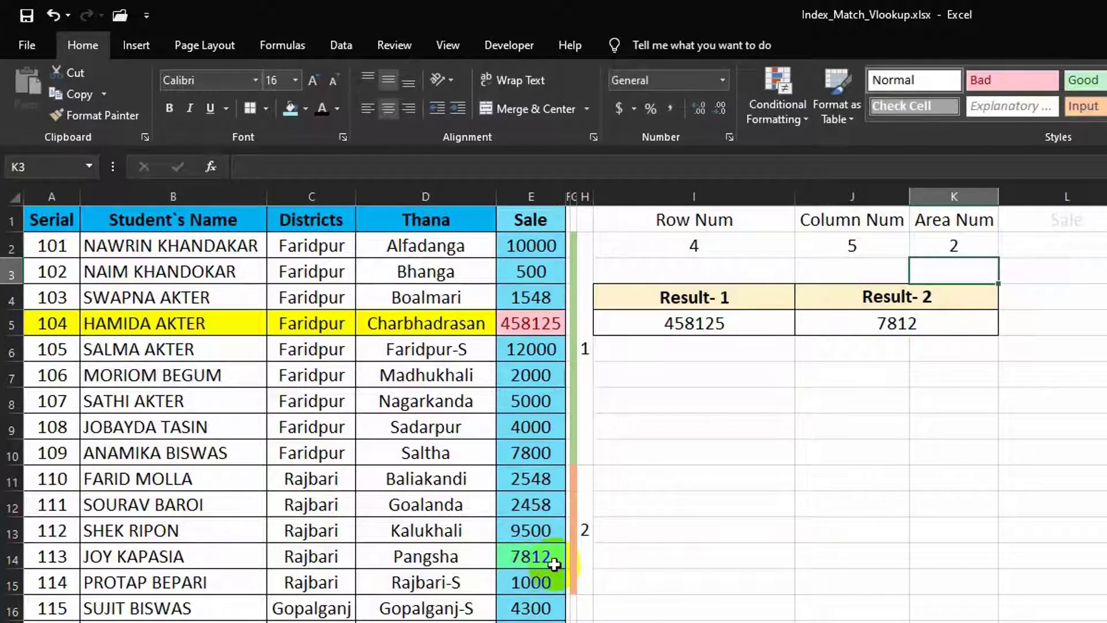
pyautogui.click(849, 245)
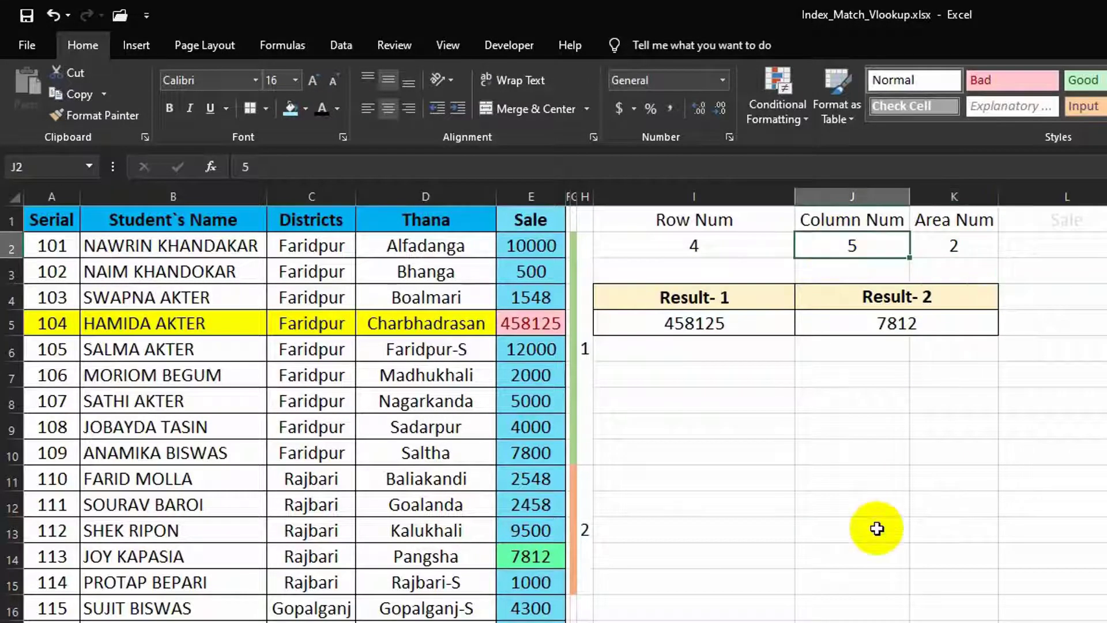
pyautogui.write('2')
pyautogui.press('Return')
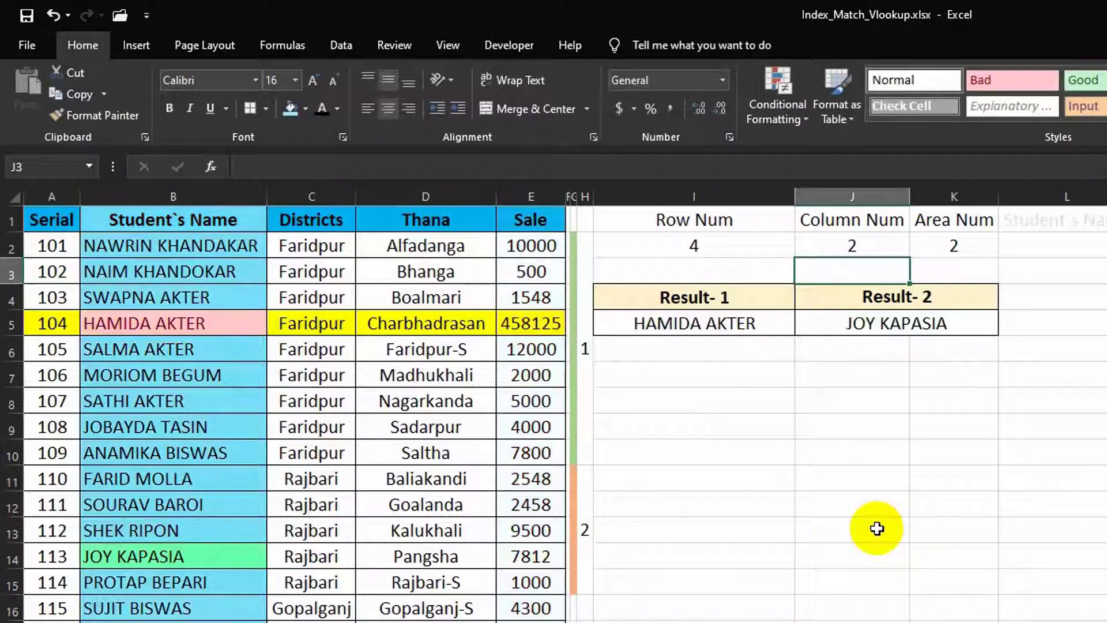